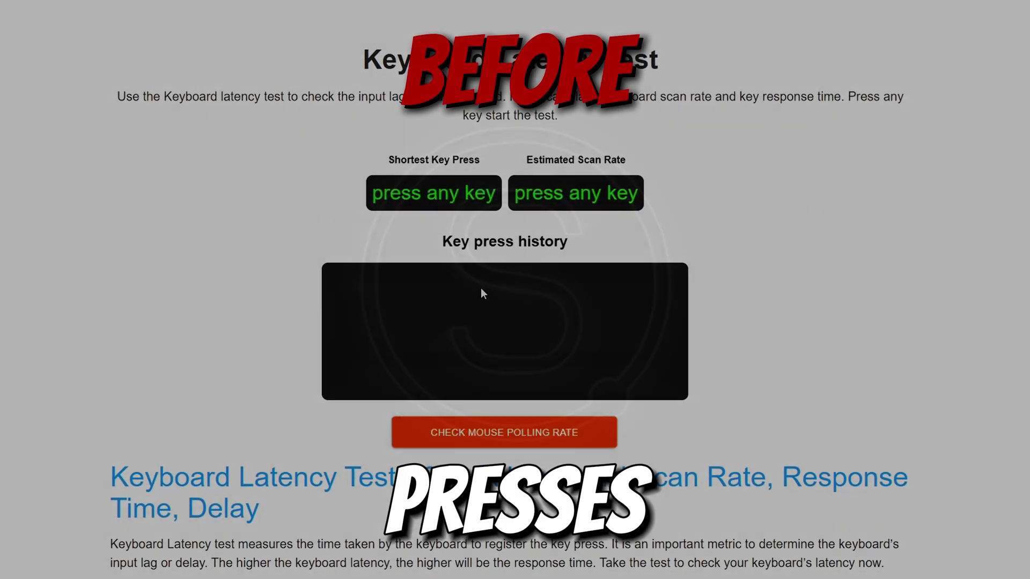
Fill the latency test's key-press history with WASD, number and numpad key presses.
key(s)
key(a)
key(w)
key(d)
key(a)
key(s)
key(d)
key(w)
key(1)
key(2)
key(3)
key(4)
key(5)
key(r)
key(e)
key(t)
key(KP_1)
key(KP_2)
key(KP_3)
key(a)
key(s)
key(d)
key(w)
key(a)
key(s)
key(w)
key(d)
key(s)
key(a)
key(w)
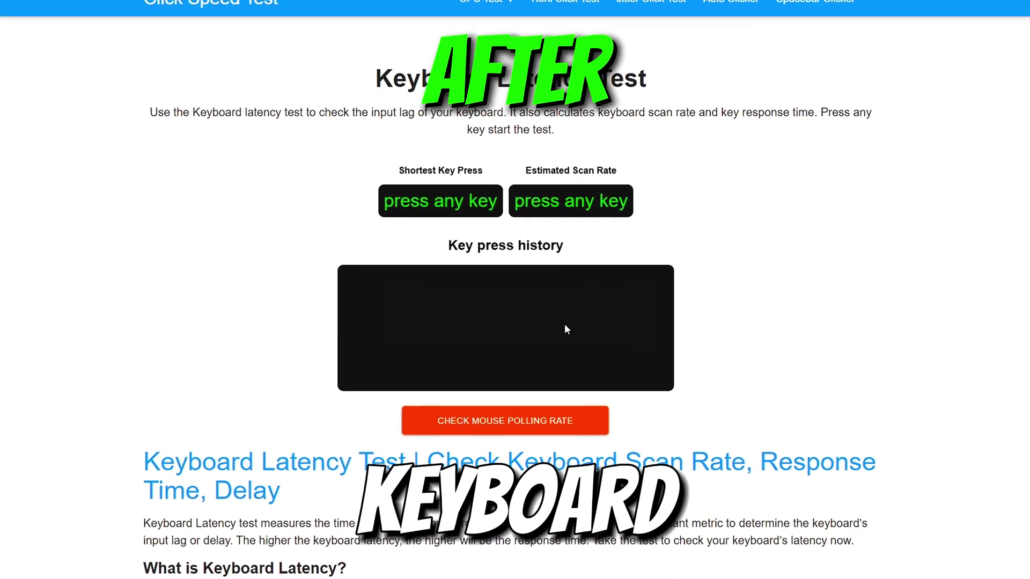
key(a)
key(w)
key(d)
key(a)
key(d)
key(a)
key(a)
key(s)
key(d)
key(w)
key(a)
key(s)
key(d)
key(w)
key(a)
key(d)
key(a)
key(s)
key(d)
key(w)
key(a)
key(a)
key(w)
key(a)
key(w)
key(s)
key(w)
key(s)
key(w)
key(a)
key(d)
key(a)
key(d)
key(a)
key(a)
key(a)
key(d)
key(a)
key(d)
key(a)
key(d)
key(2)
key(3)
key(2)
key(2)
key(3)
key(2)
key(3)
key(a)
key(d)
key(a)
key(w)
key(s)
key(w)
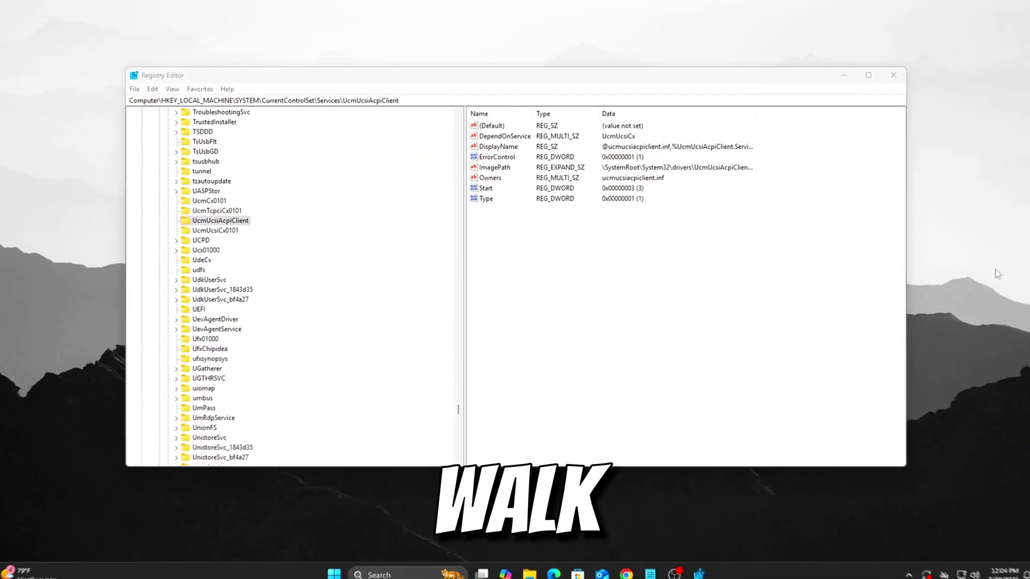
Jump Registry Editor to the usbhub key by pasting its path into the address bar.
click(622, 76)
click(525, 90)
key(BackSpace)
text(HKEY_LOCAL_MACHINE\SYSTEM\CurrentControlSet\Services\usbhub)
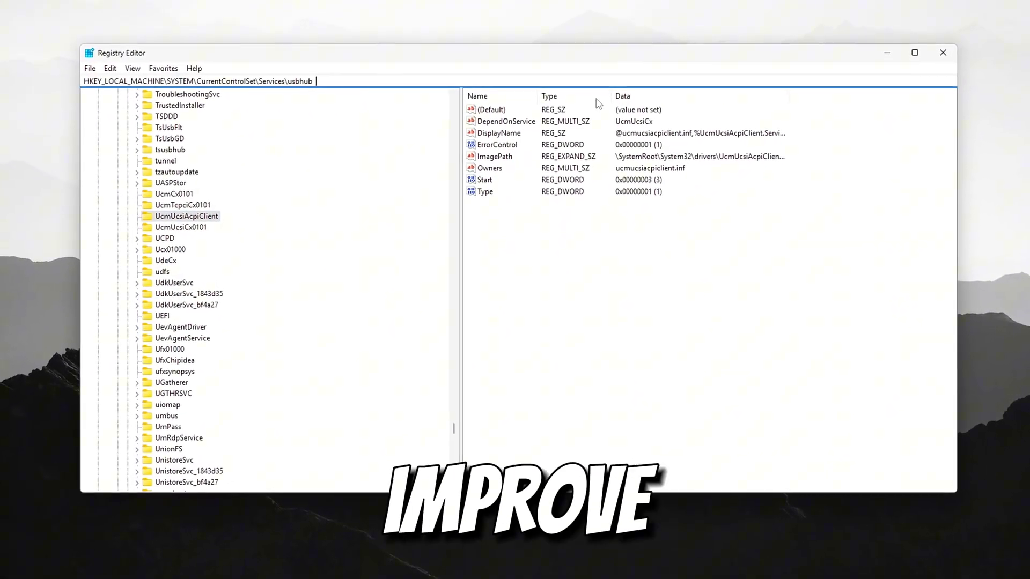
key(Return)
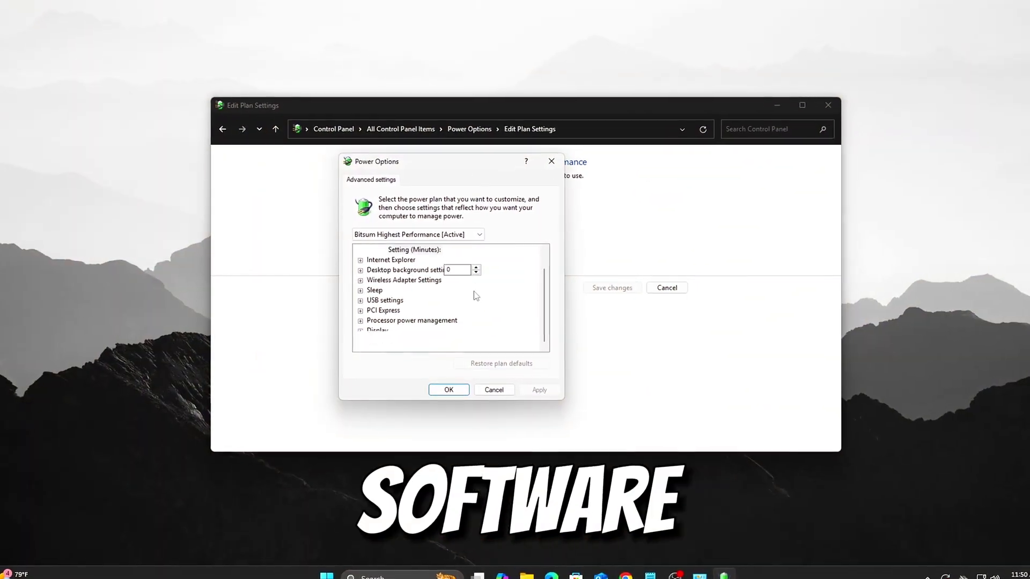
In advanced Power Options, expand USB settings to show the USB selective suspend Enabled/Disabled choices.
click(360, 300)
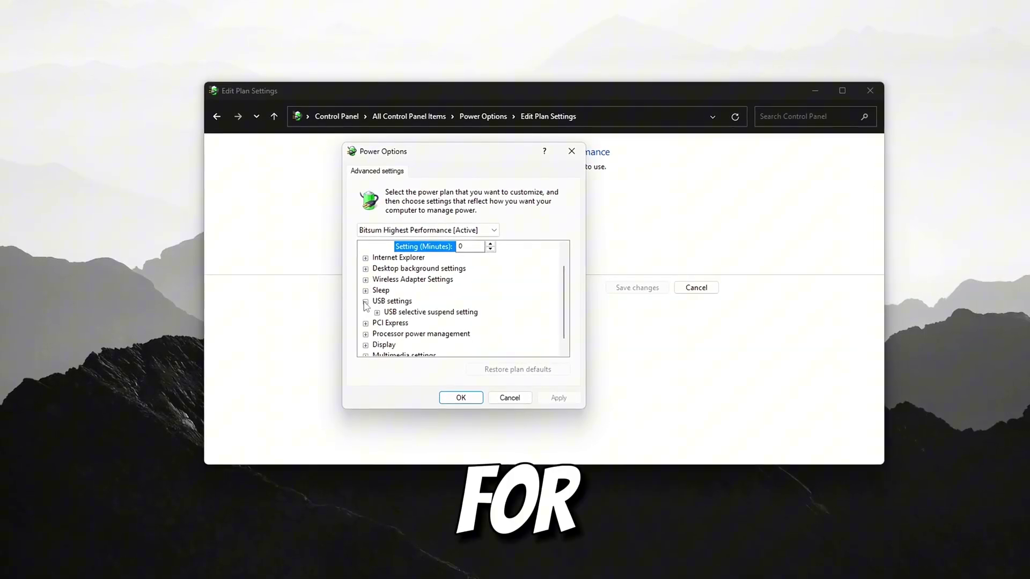
click(380, 313)
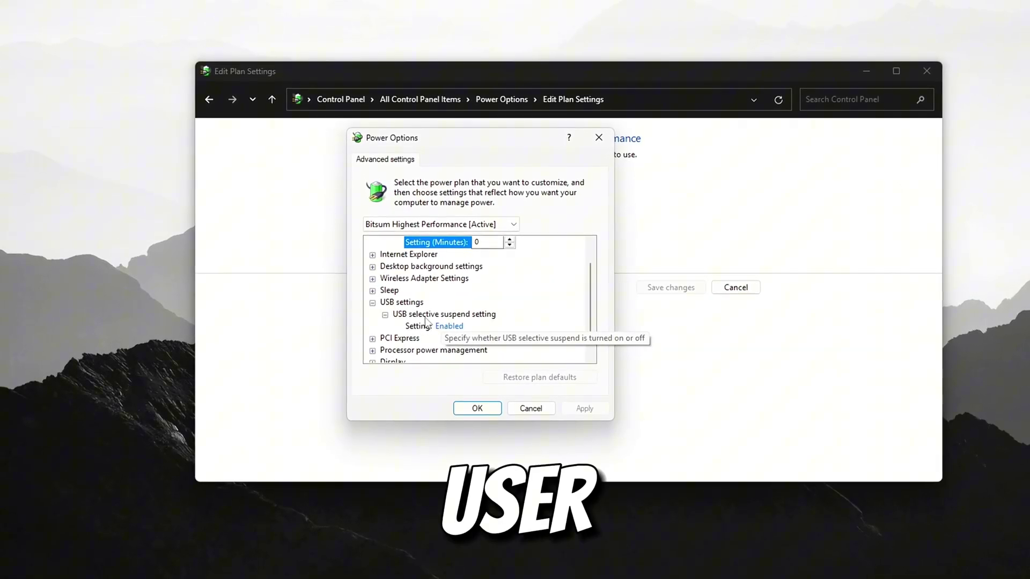
click(452, 327)
click(490, 327)
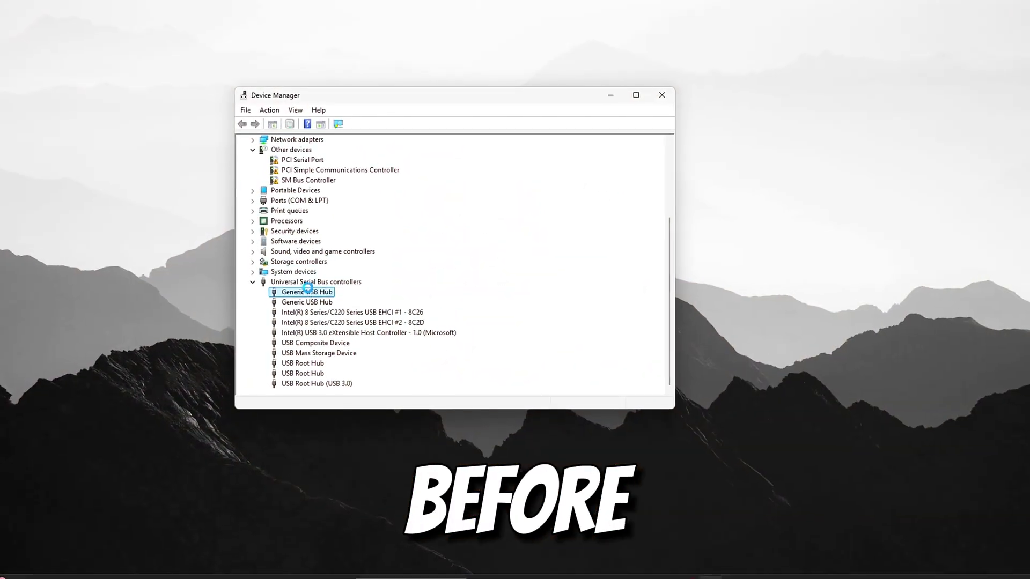
Open the Generic USB Hub properties and review its Events, Details, Driver, Advanced and Power Management tabs.
double_click(299, 291)
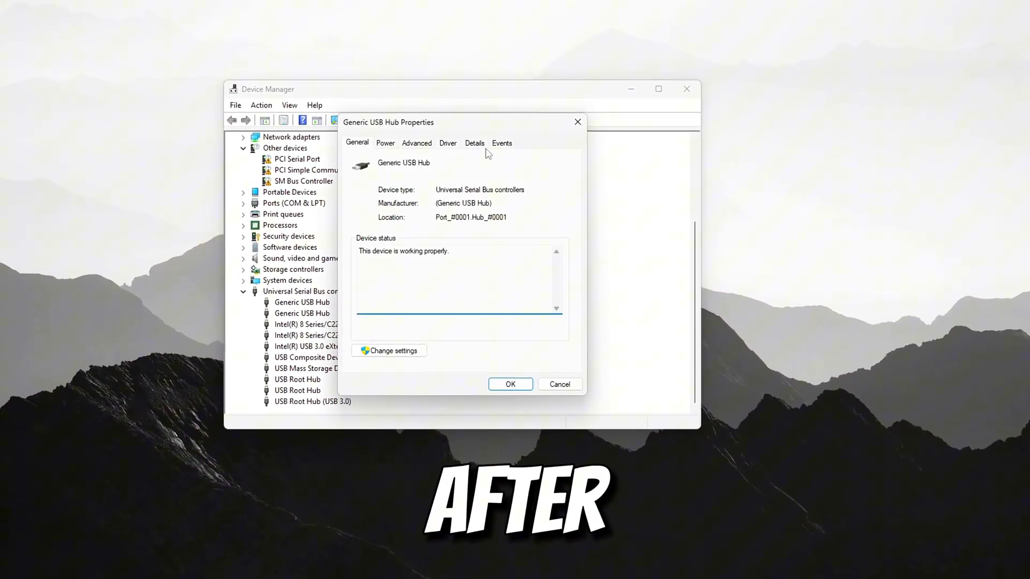
click(504, 141)
click(478, 142)
click(451, 142)
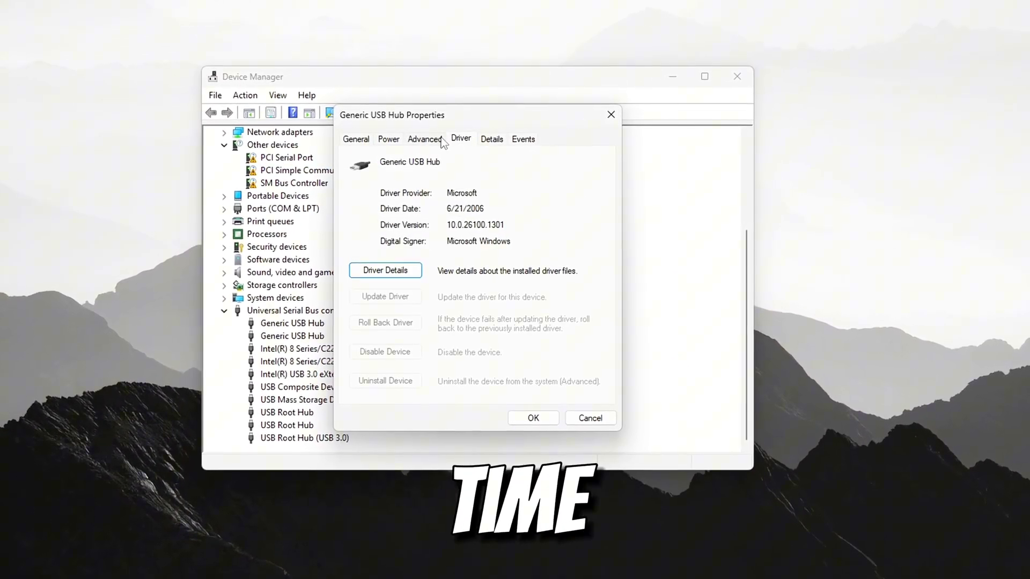
click(419, 142)
click(390, 138)
click(355, 139)
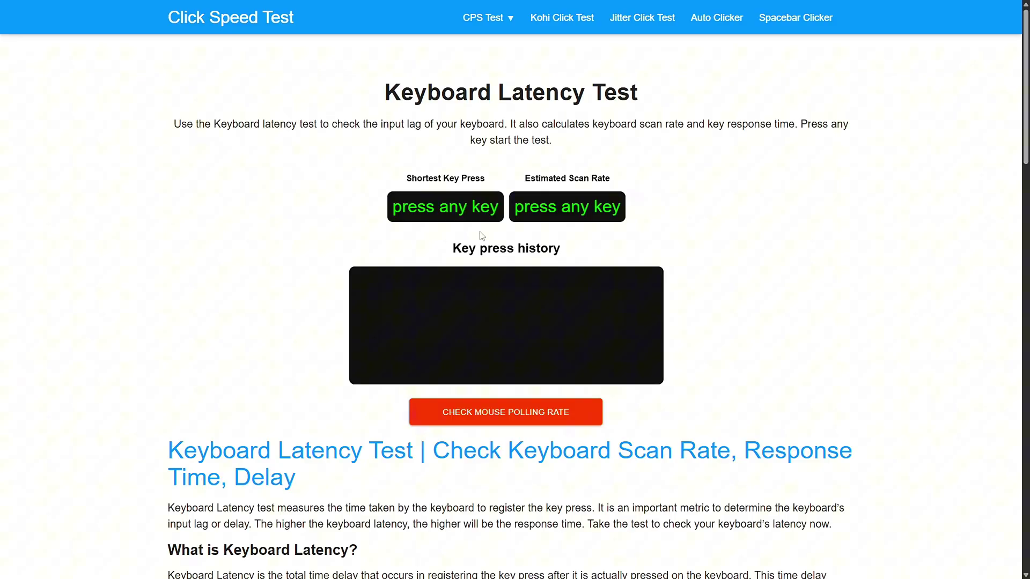
Press keys repeatedly in the latency test until it shows a 160ms shortest press at 6.2500Hz.
key(s)
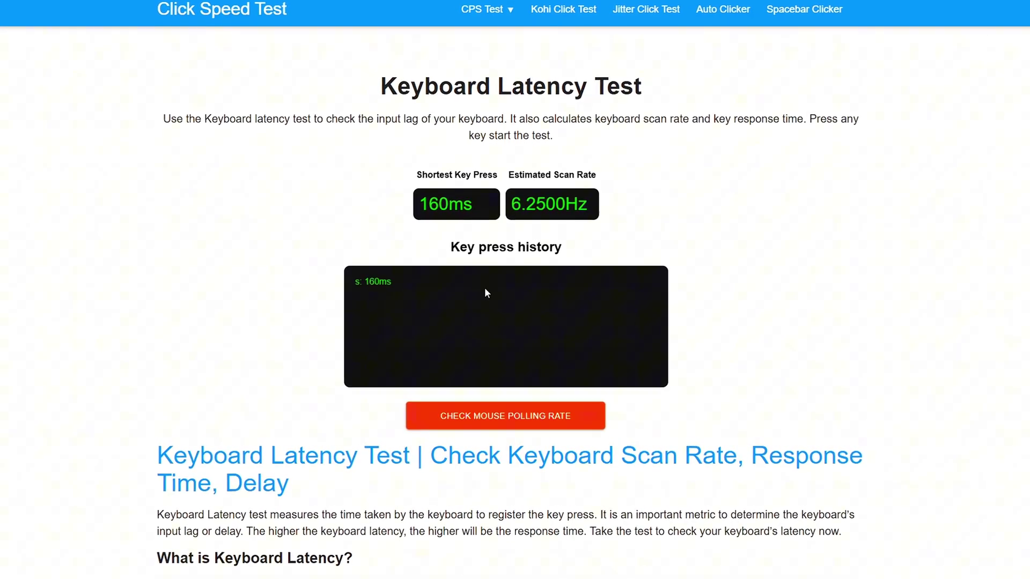
key(a)
key(w)
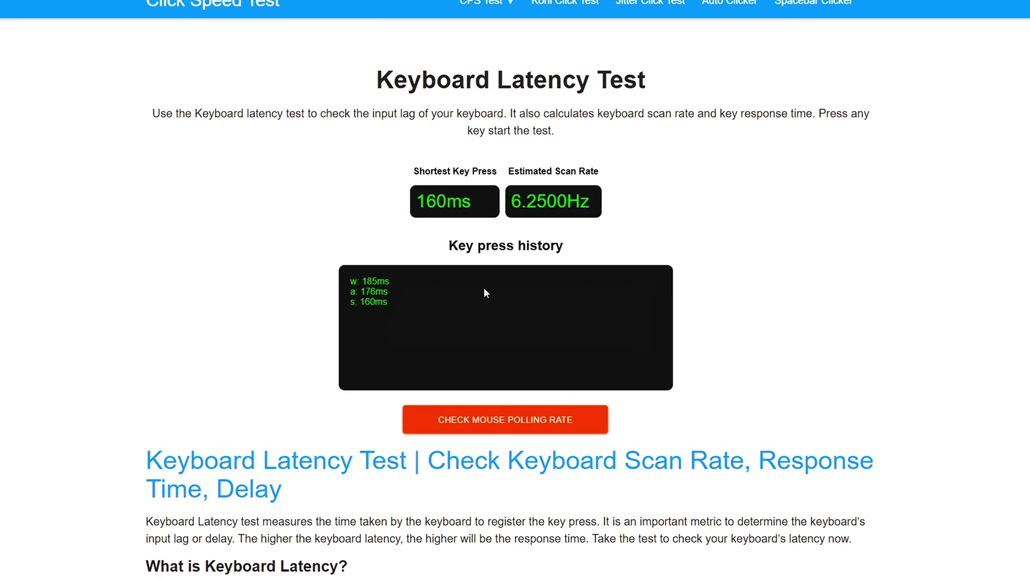
key(d)
key(a)
key(s)
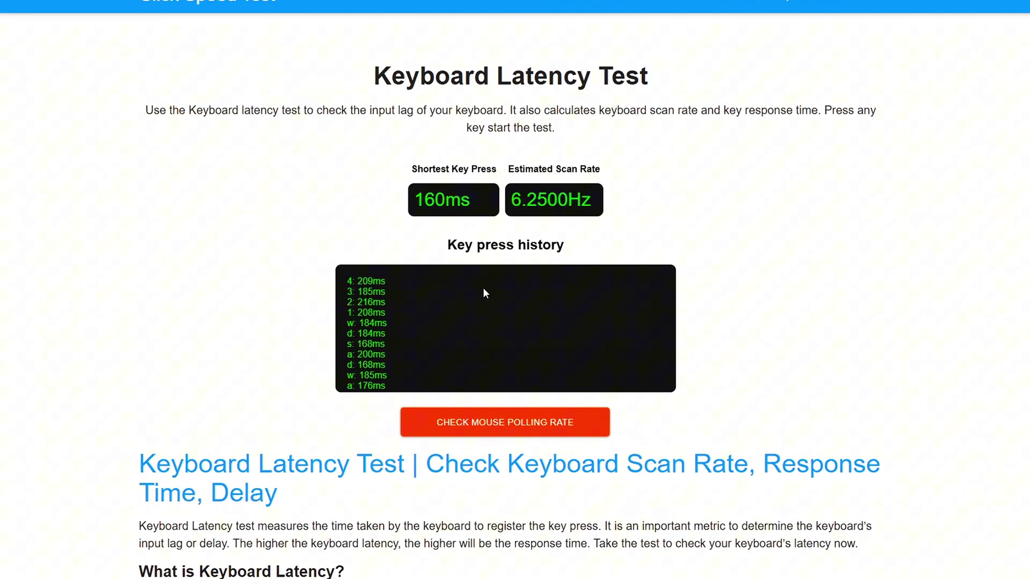
key(t)
key(KP_1)
key(KP_2)
key(KP_3)
key(a)
key(s)
key(d)
key(w)
key(a)
key(s)
key(w)
key(d)
key(s)
key(a)
key(w)
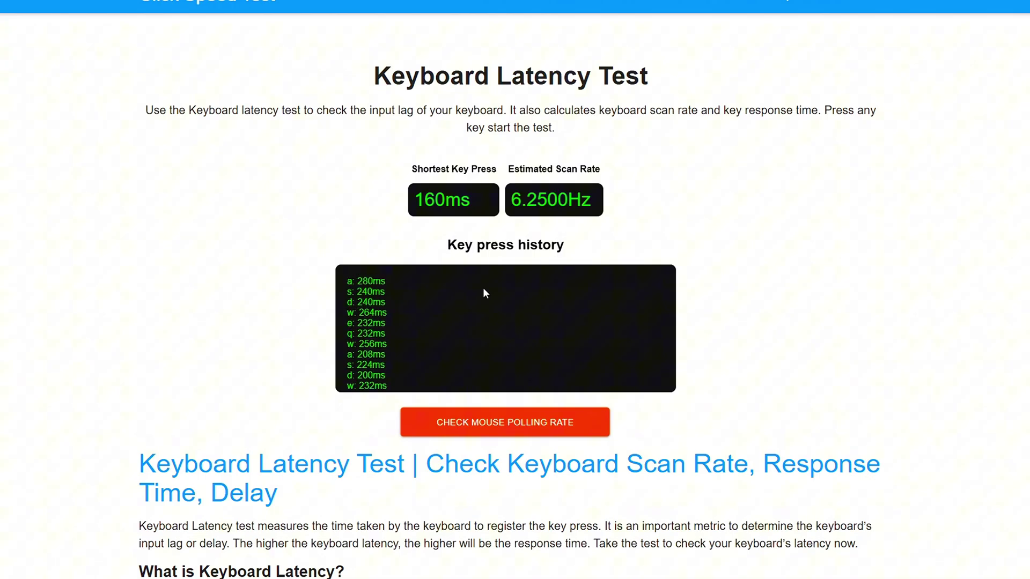
key(a)
key(s)
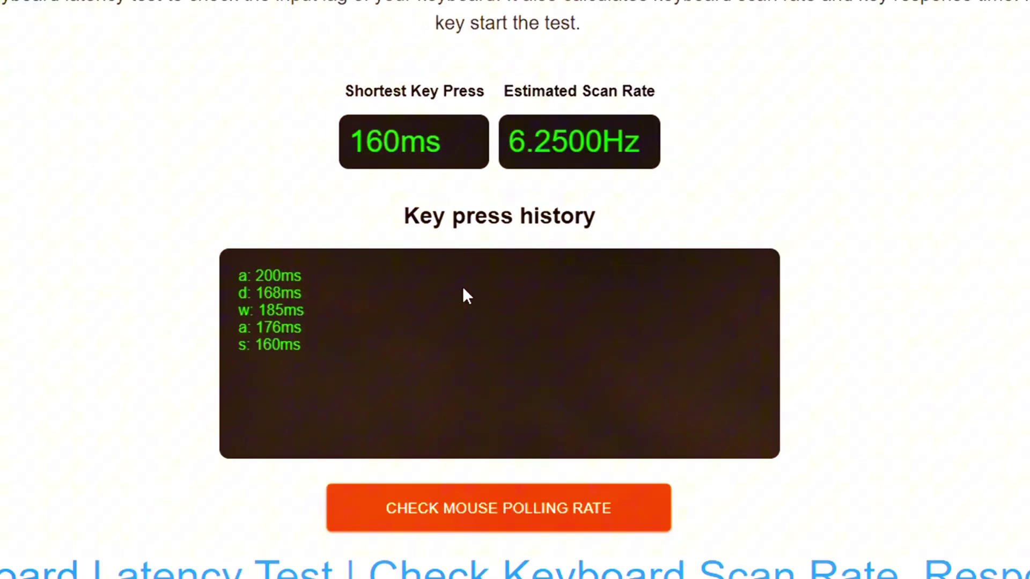
key(s)
key(d)
key(w)
key(1)
key(2)
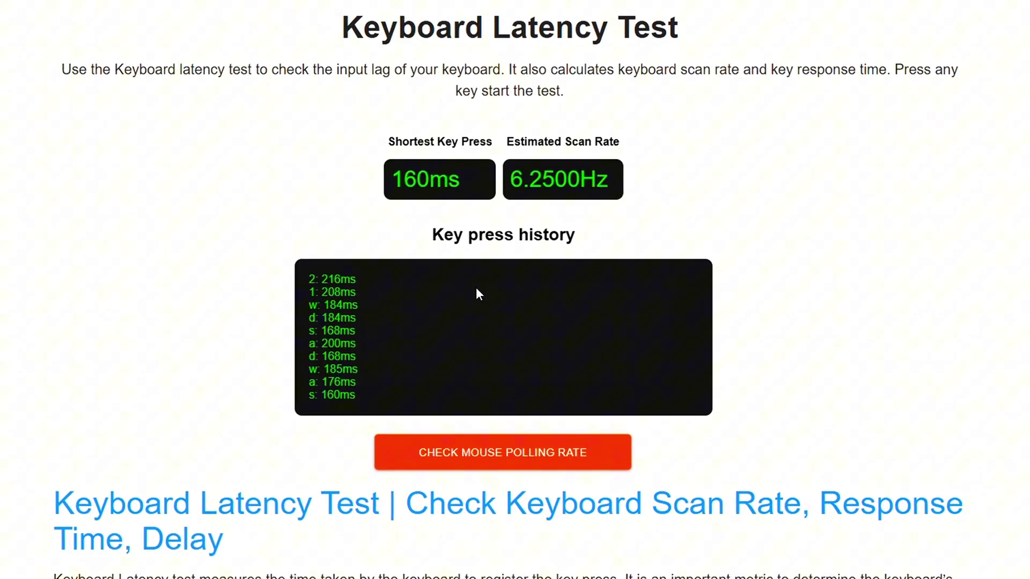
key(3)
key(4)
key(5)
key(r)
key(e)
key(t)
key(KP_1)
key(KP_2)
key(KP_3)
key(a)
key(s)
key(d)
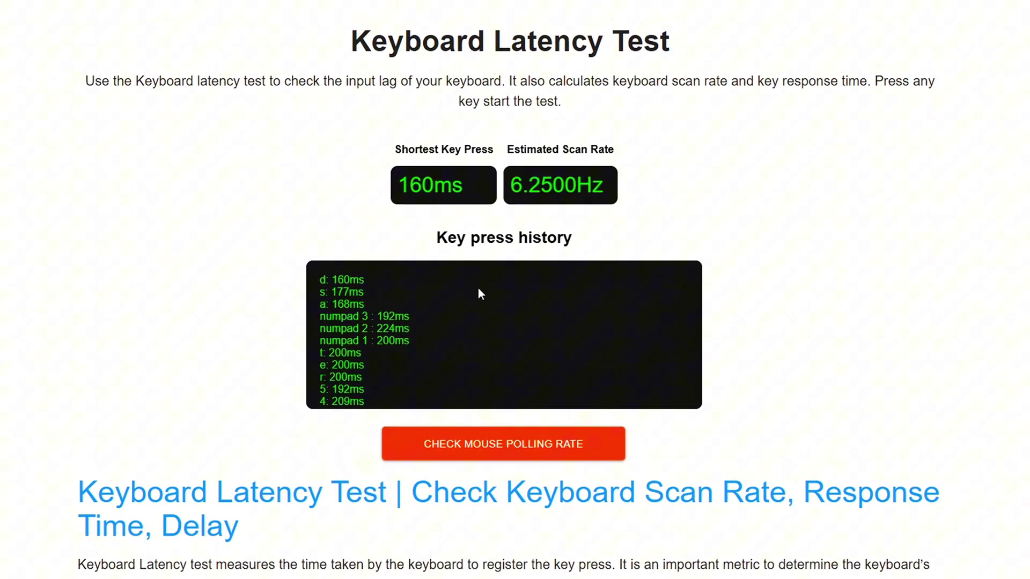
key(w)
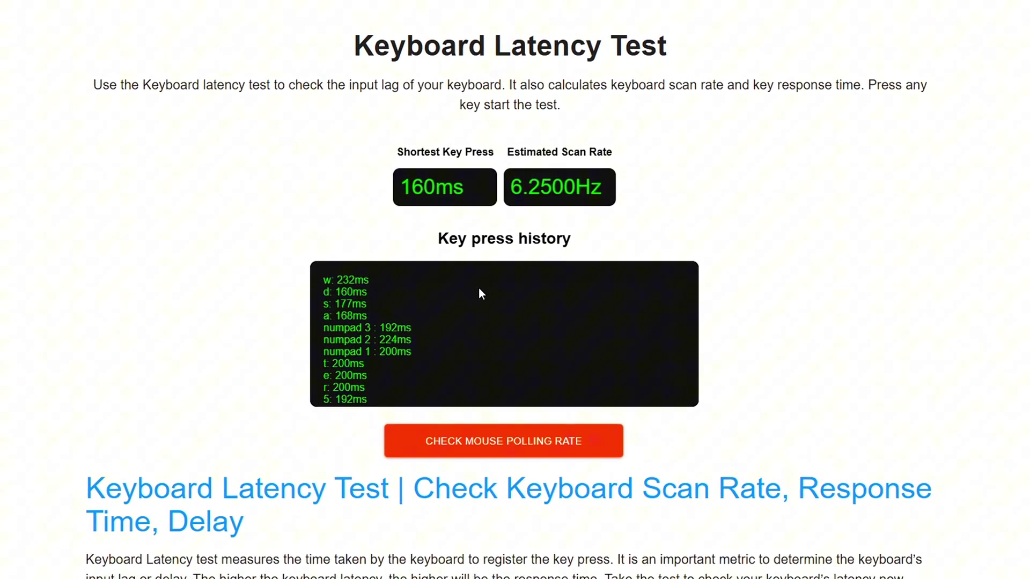
key(a)
key(s)
key(w)
key(d)
key(s)
key(a)
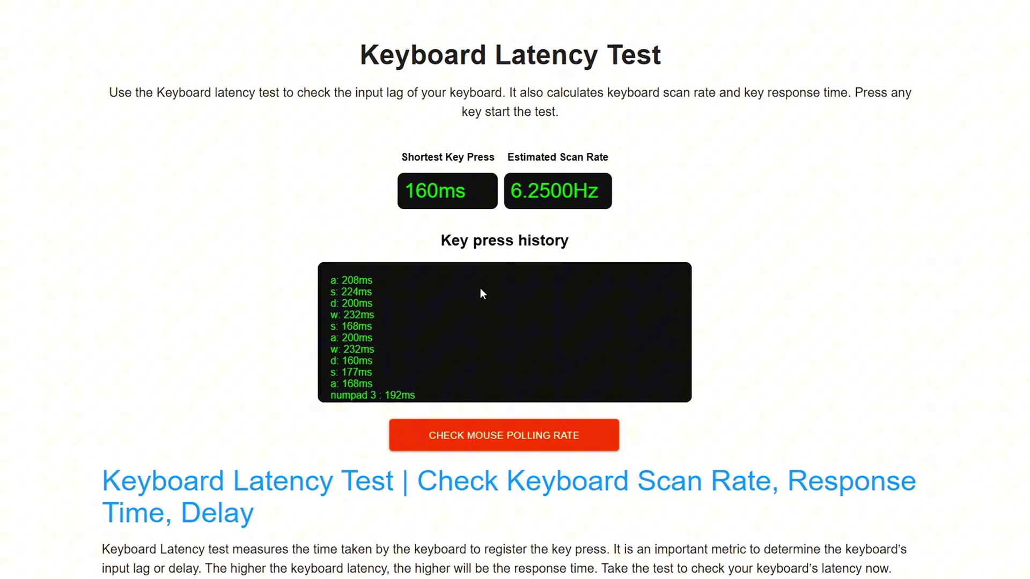
key(w)
key(q)
key(e)
key(w)
key(d)
key(s)
key(a)
key(q)
key(w)
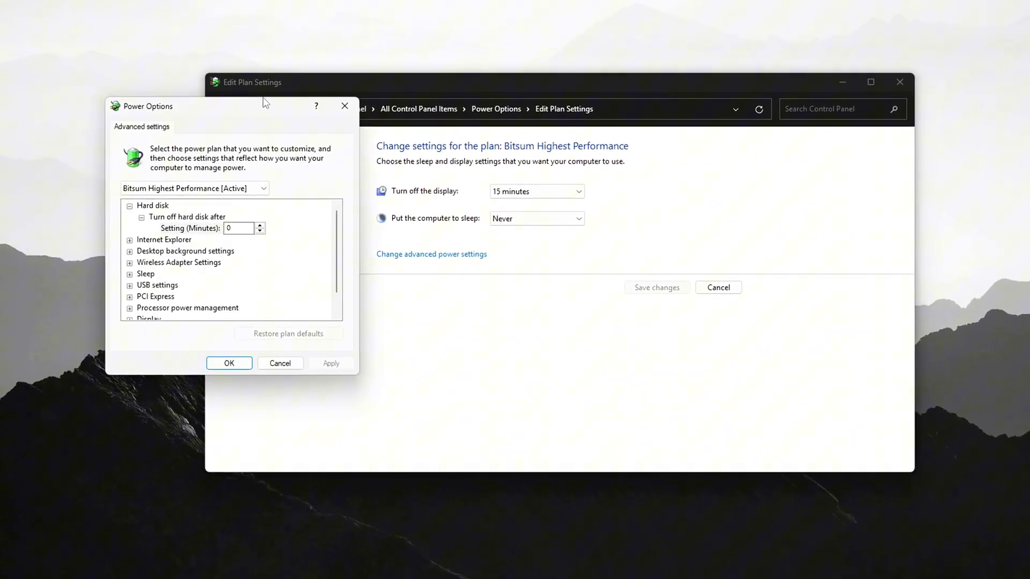
Set USB selective suspend to Disabled in the Bitsum Highest Performance plan and apply it.
drag(260, 107, 504, 140)
scroll(501, 296, down, 1)
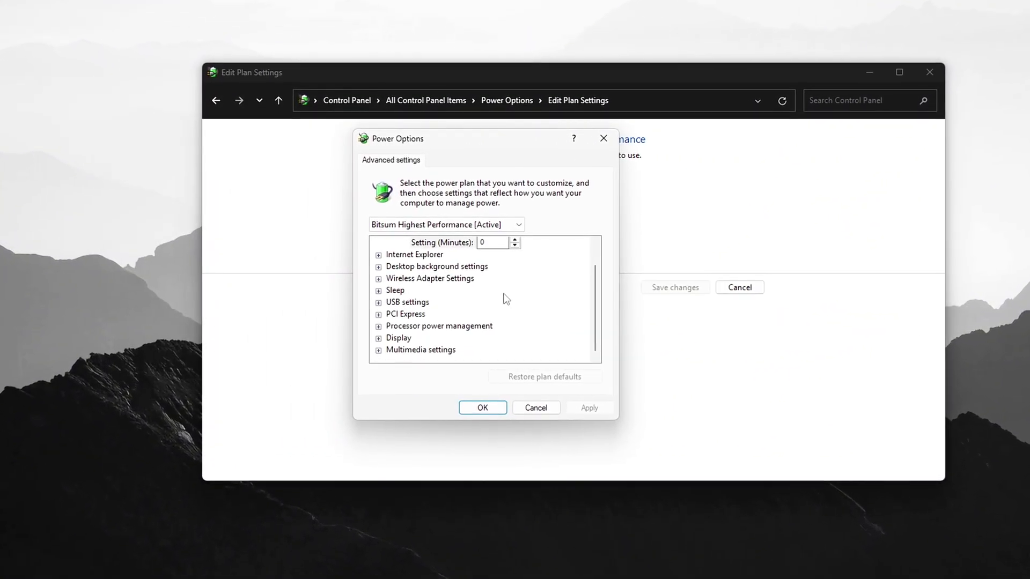
click(377, 302)
click(395, 316)
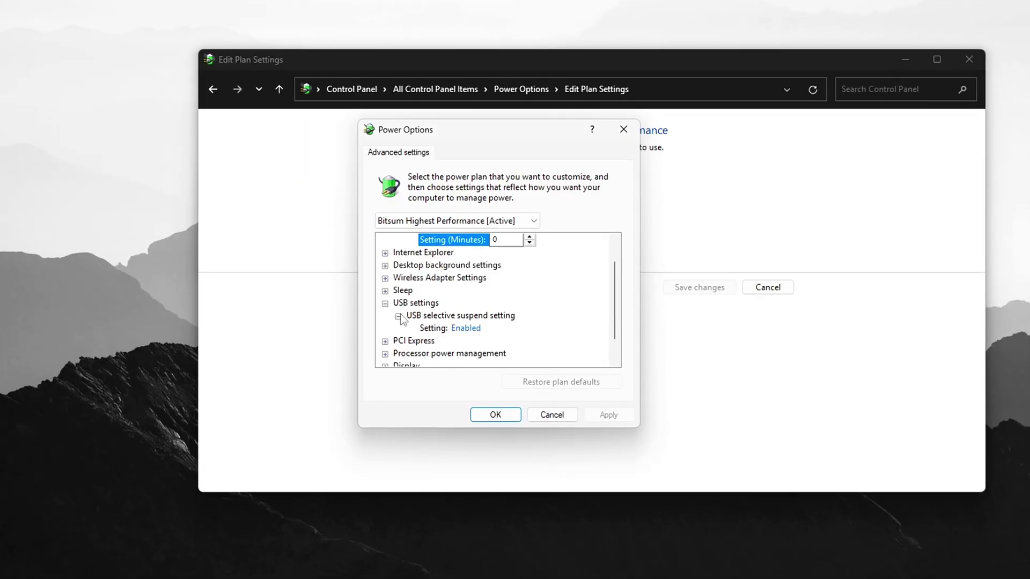
click(439, 319)
click(476, 329)
click(513, 329)
click(514, 352)
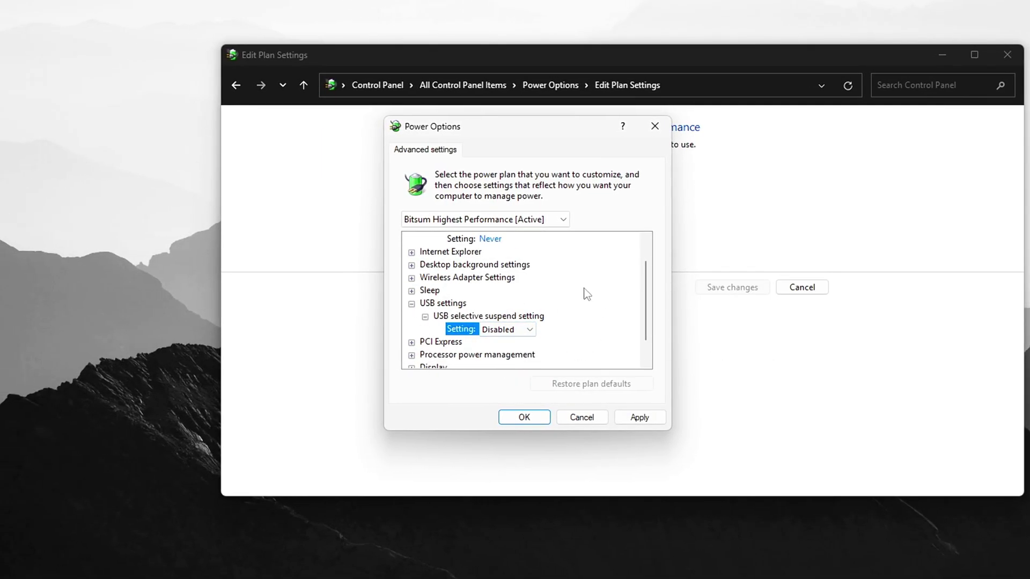
click(647, 422)
click(514, 420)
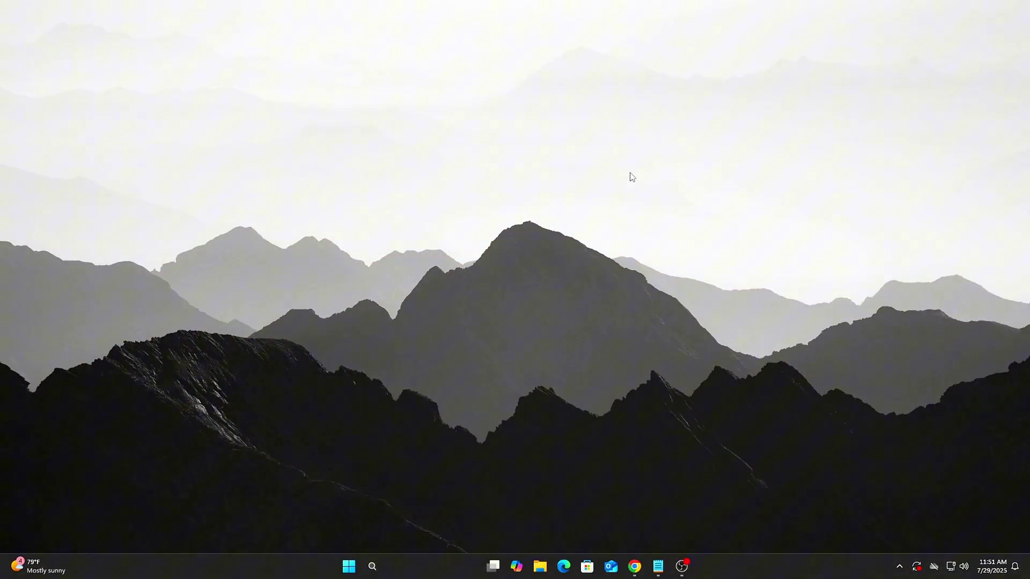
Open an administrator Command Prompt and run powercfg -duplicatescheme for the Ultimate Performance plan.
key(super)
text(cmd)
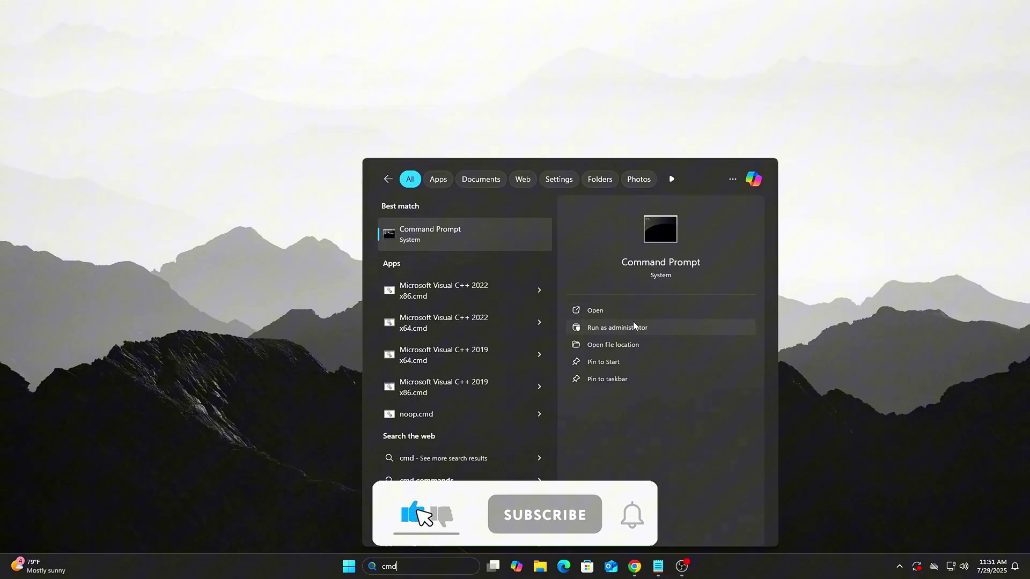
click(617, 327)
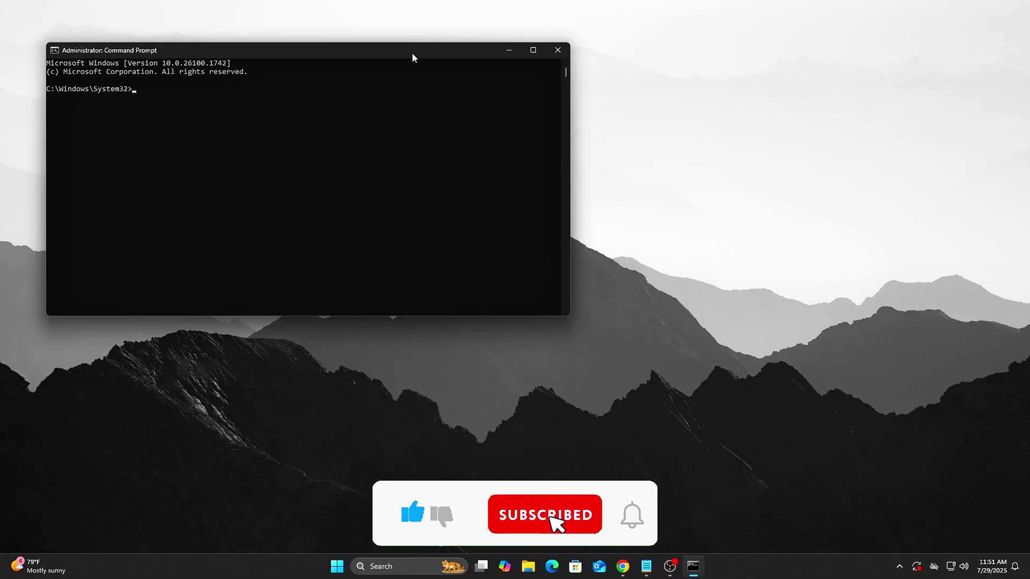
drag(414, 55, 601, 145)
drag(450, 145, 462, 149)
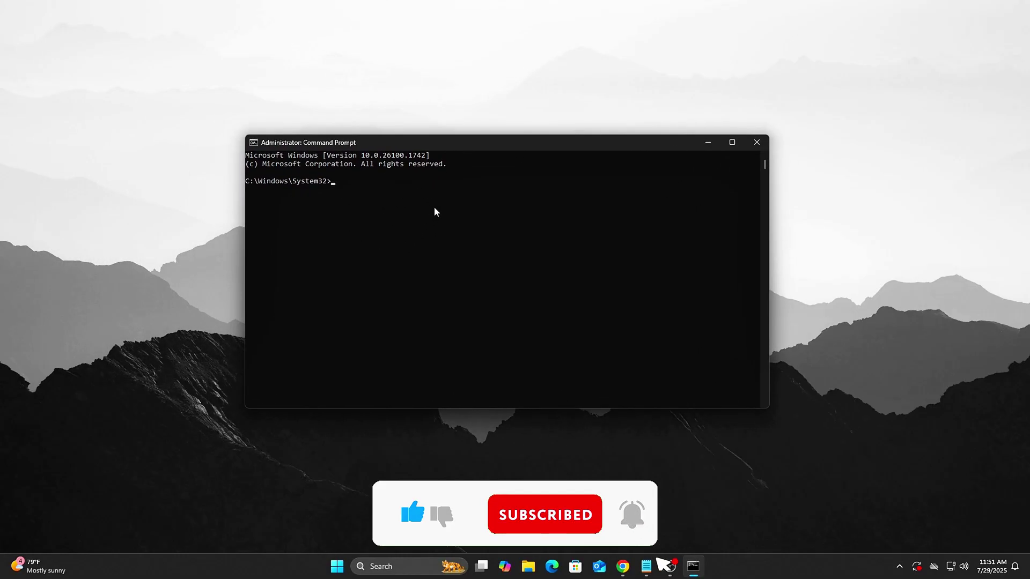
right_click(435, 207)
key(Return)
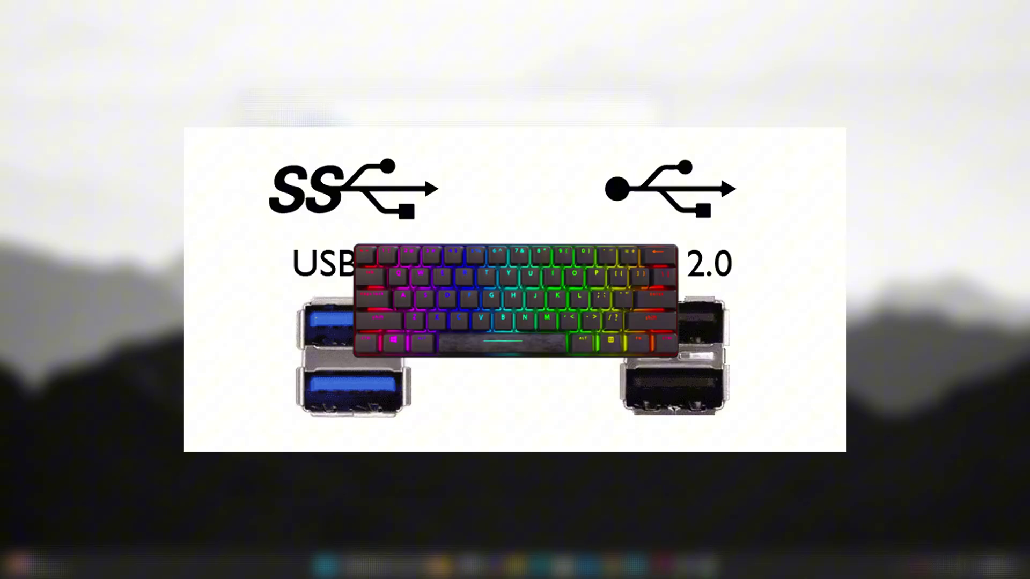
key(alt+F4)
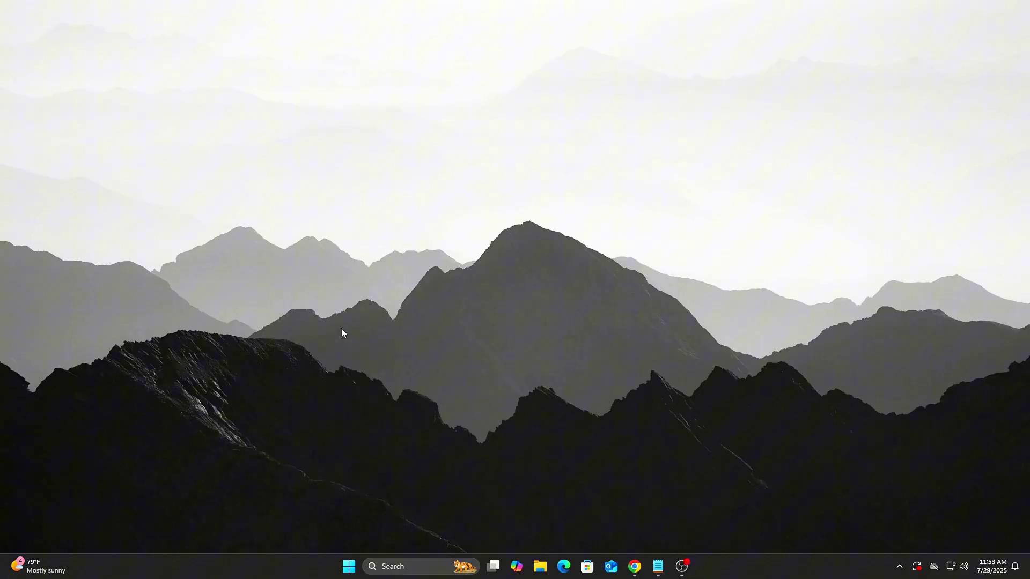
Stop Windows from powering off the USB Root Hub to save energy in Device Manager.
drag(452, 88, 570, 123)
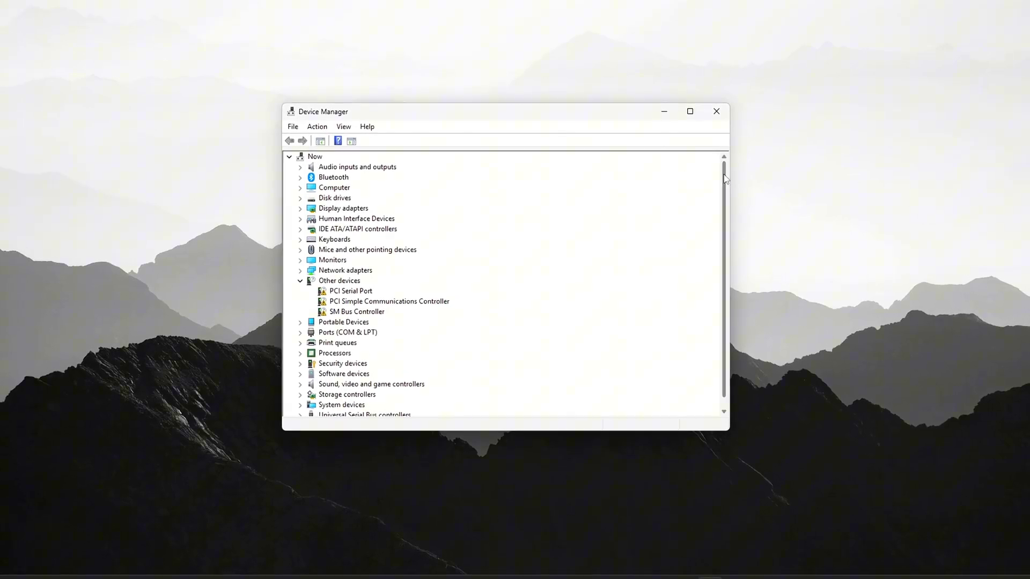
scroll(697, 199, down, 1)
scroll(277, 223, up, 1)
scroll(277, 222, down, 1)
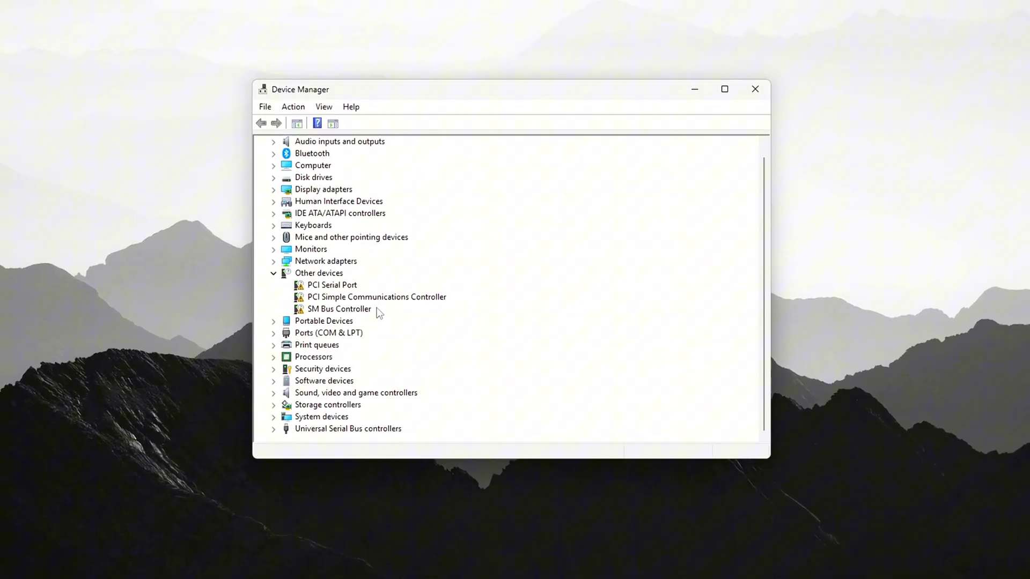
click(286, 416)
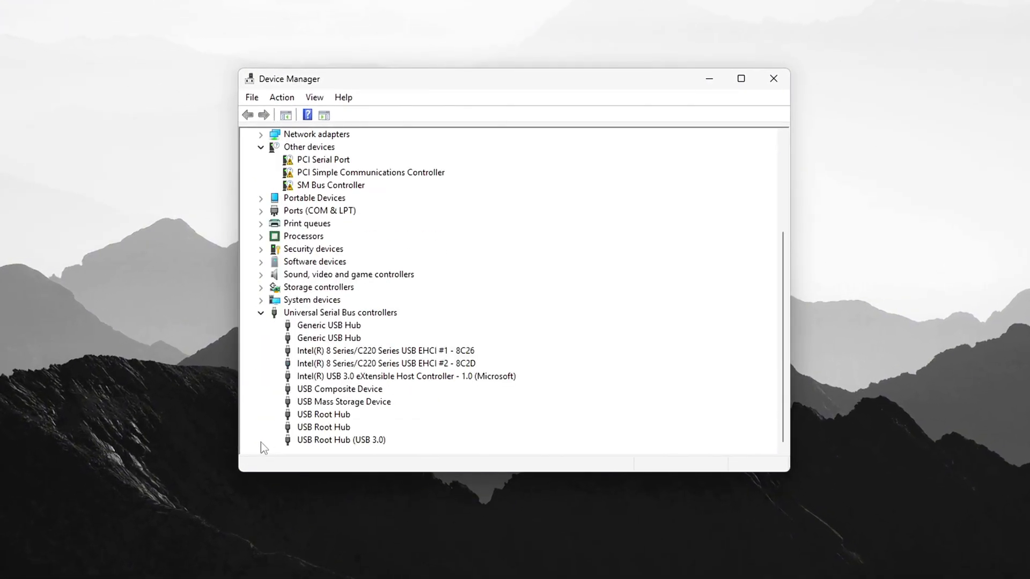
click(300, 440)
right_click(324, 427)
click(387, 437)
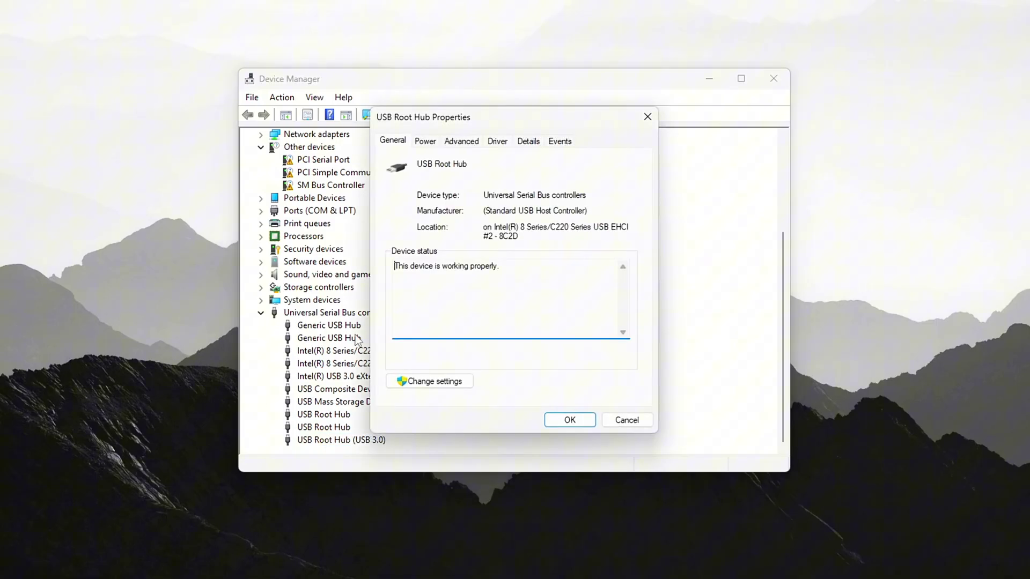
drag(483, 119, 526, 112)
click(438, 135)
click(470, 135)
click(603, 135)
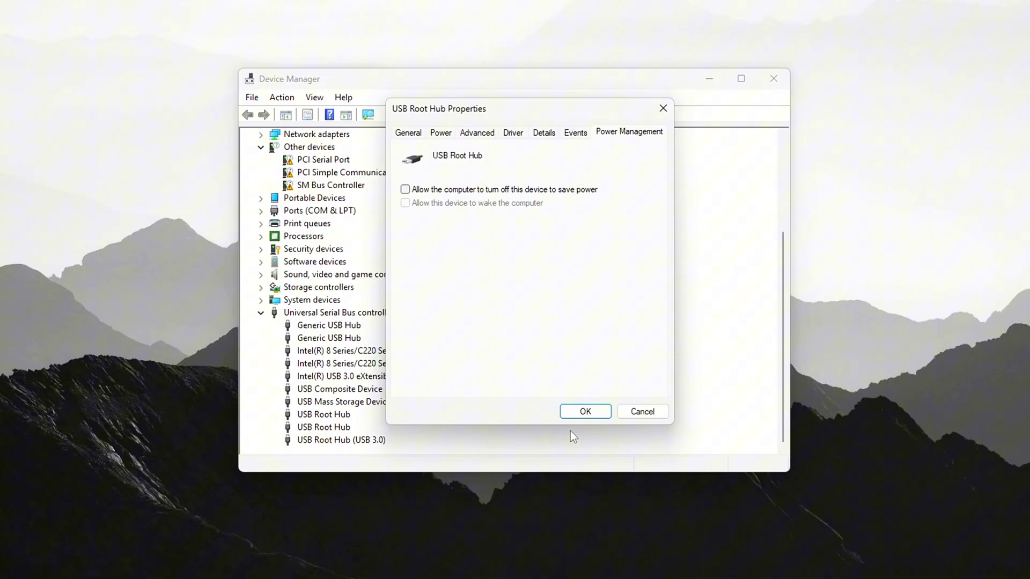
click(586, 412)
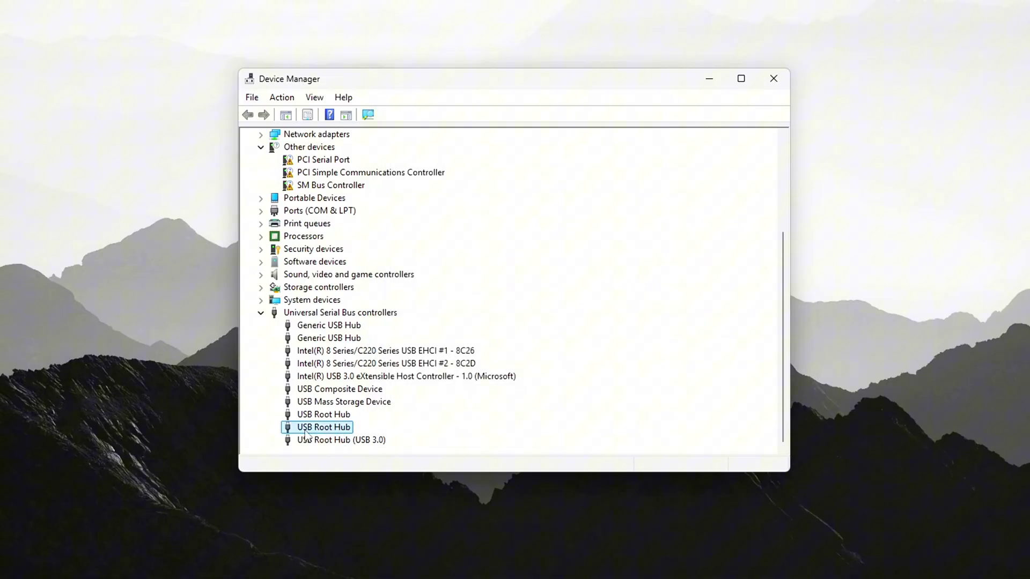
Inspect the action menus of the other USB controllers and hubs, EHCI #1 through USB 3.0 Root Hub.
right_click(351, 350)
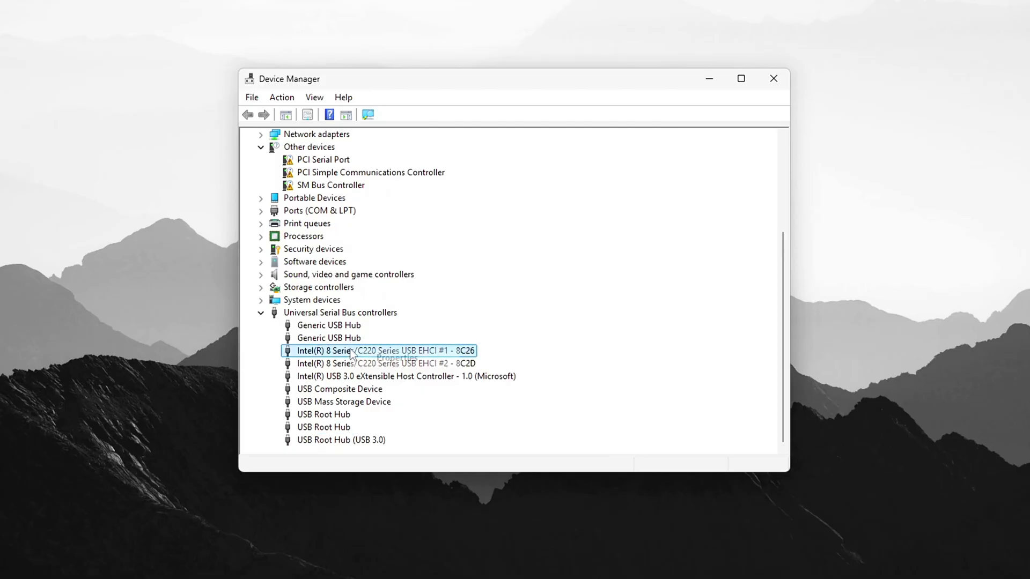
right_click(322, 338)
right_click(321, 325)
right_click(322, 350)
right_click(322, 363)
right_click(483, 375)
right_click(341, 385)
right_click(333, 397)
right_click(321, 409)
right_click(311, 421)
right_click(311, 428)
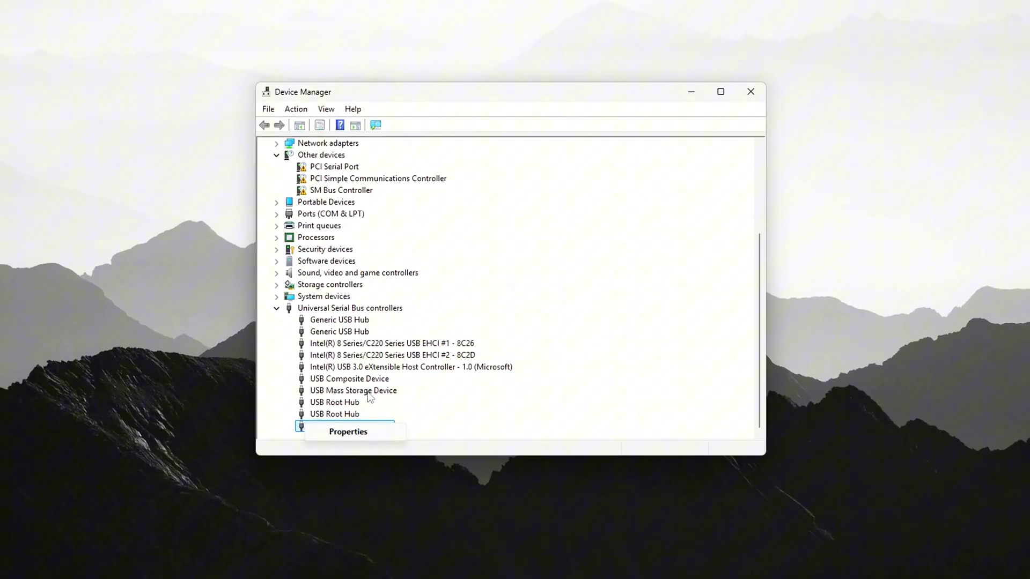
click(322, 356)
Open the HID Keyboard Device properties under Keyboards and unlock them with administrator rights.
scroll(319, 355, up, 1)
scroll(324, 351, up, 2)
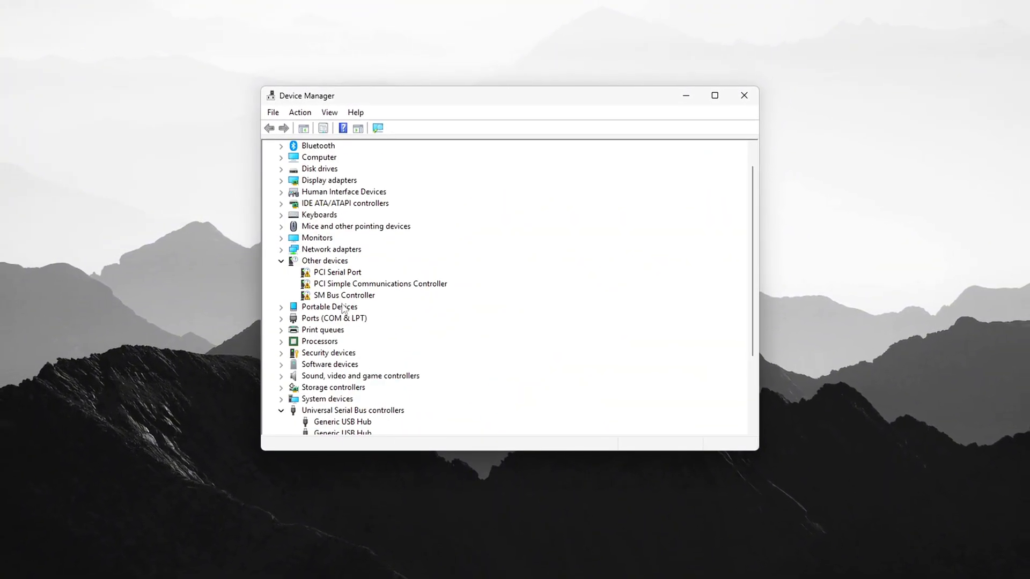
click(282, 318)
click(285, 318)
scroll(292, 246, up, 1)
click(292, 229)
click(292, 249)
click(348, 260)
right_click(366, 262)
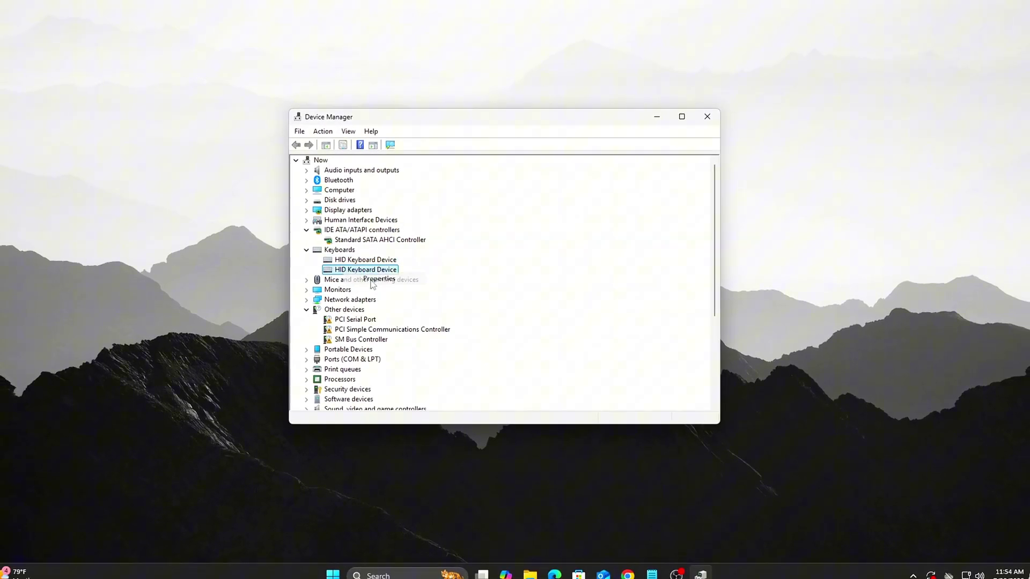
click(387, 269)
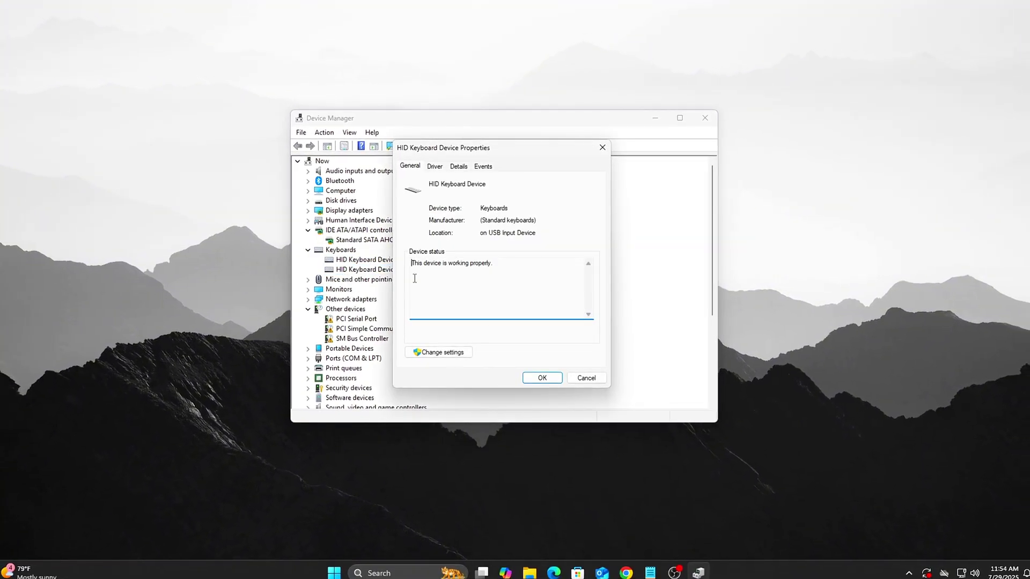
click(443, 351)
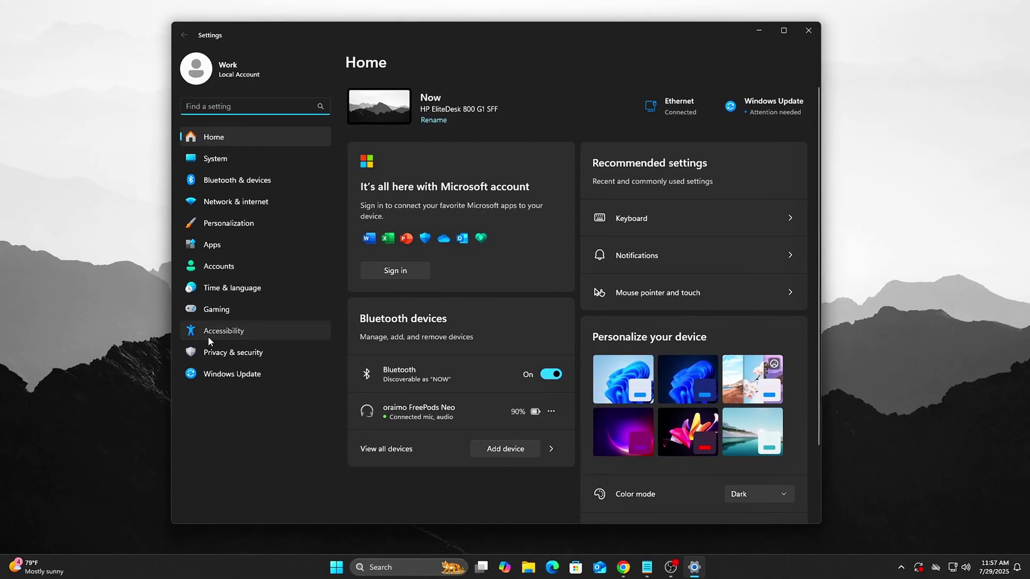
Switch Sticky keys, Filter keys and Toggle keys off in Accessibility > Keyboard.
click(209, 332)
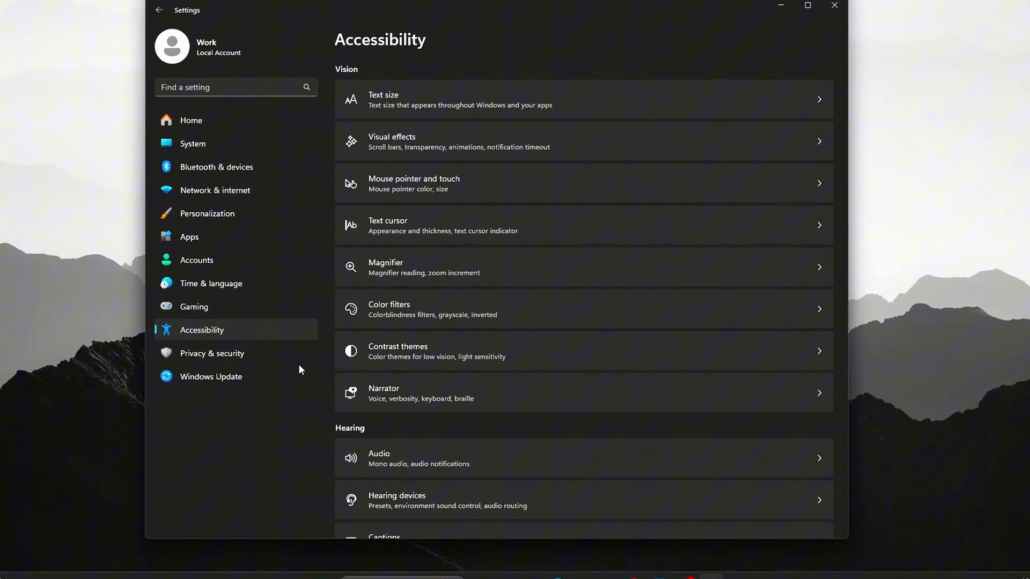
scroll(395, 292, down, 5)
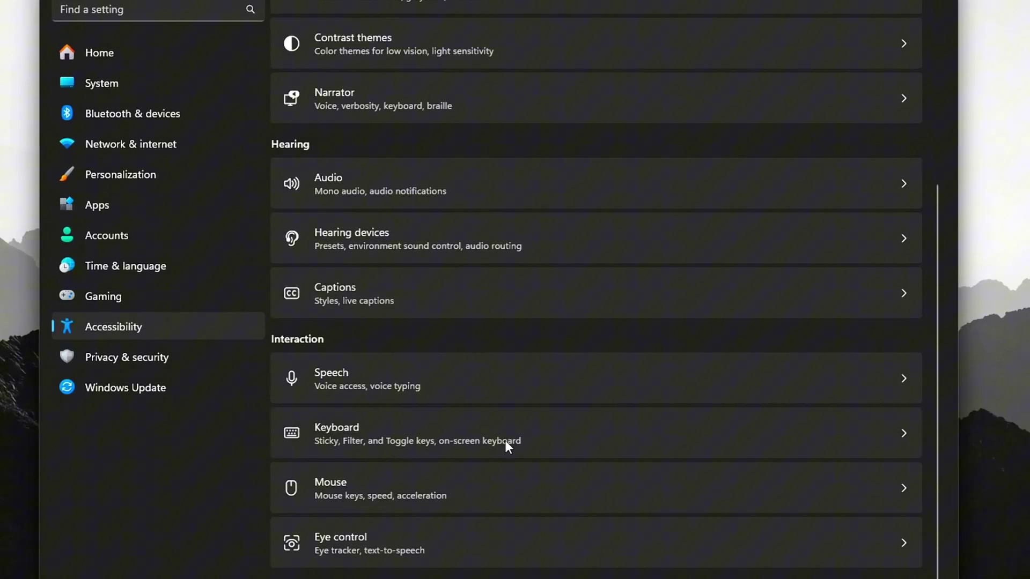
click(506, 440)
click(894, 55)
click(895, 112)
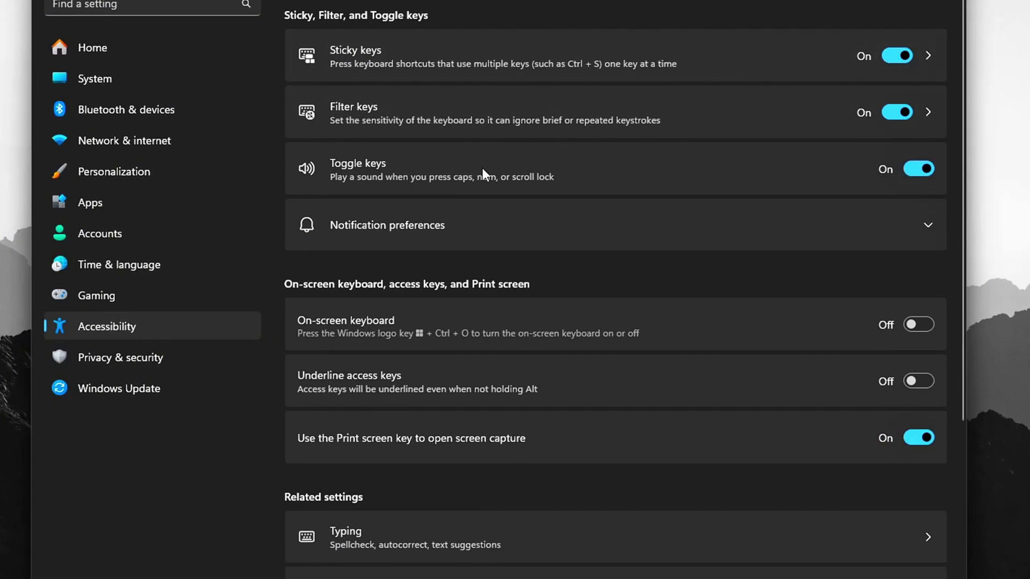
click(894, 56)
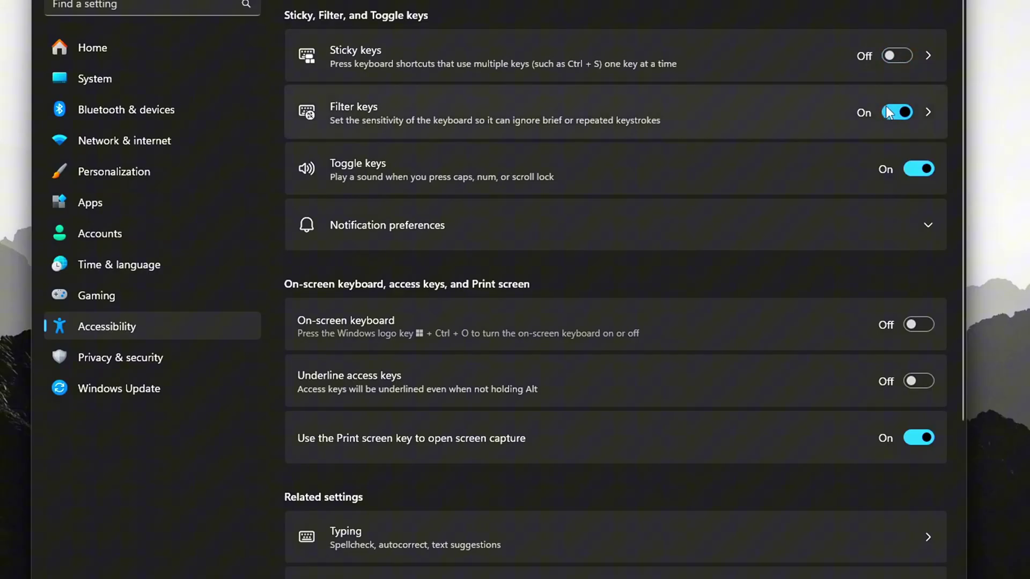
click(894, 56)
click(899, 112)
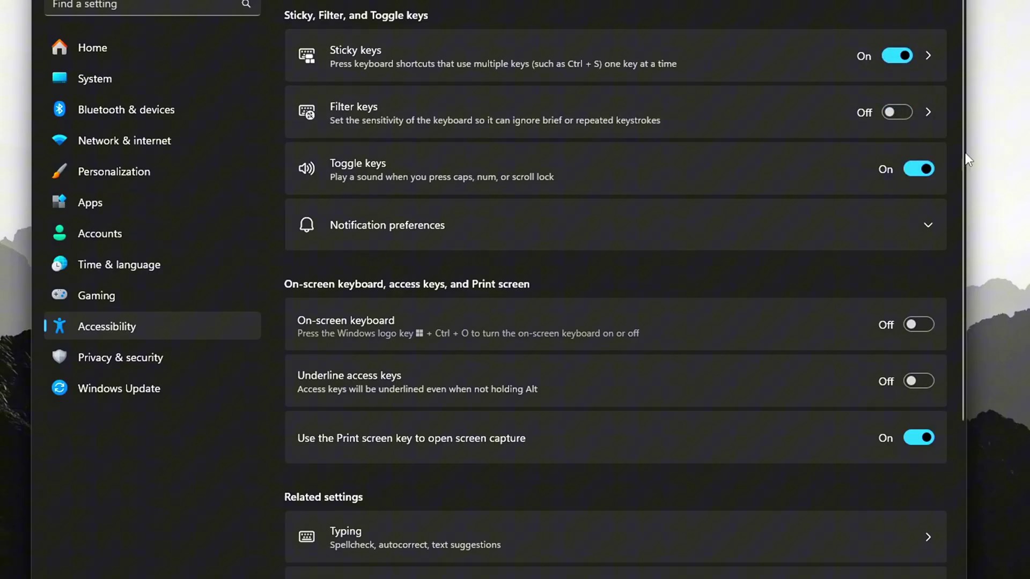
click(898, 56)
click(914, 164)
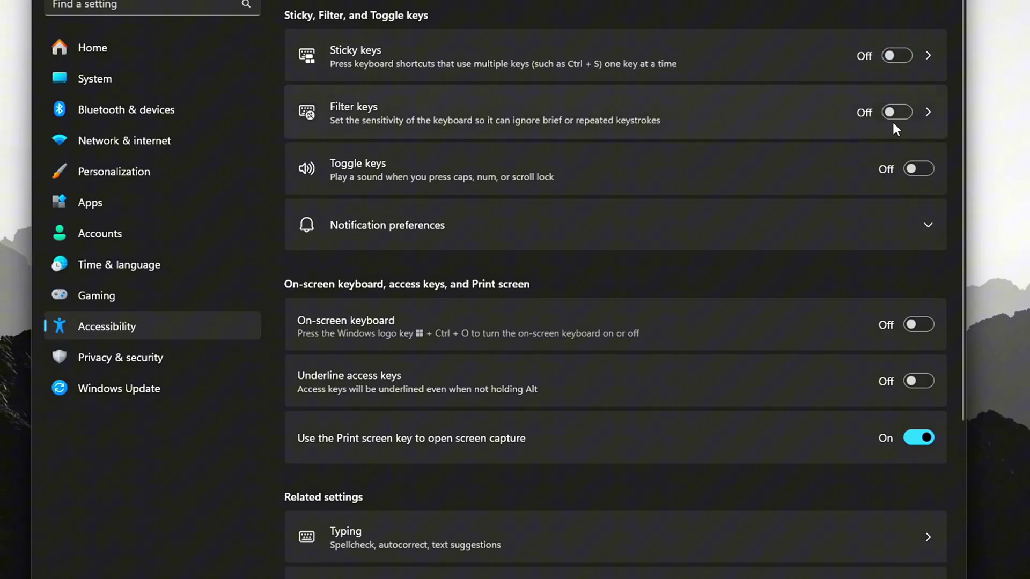
Revisit the Accessibility keyboard page, then search 'ontr' to launch Control Panel.
scroll(665, 214, down, 5)
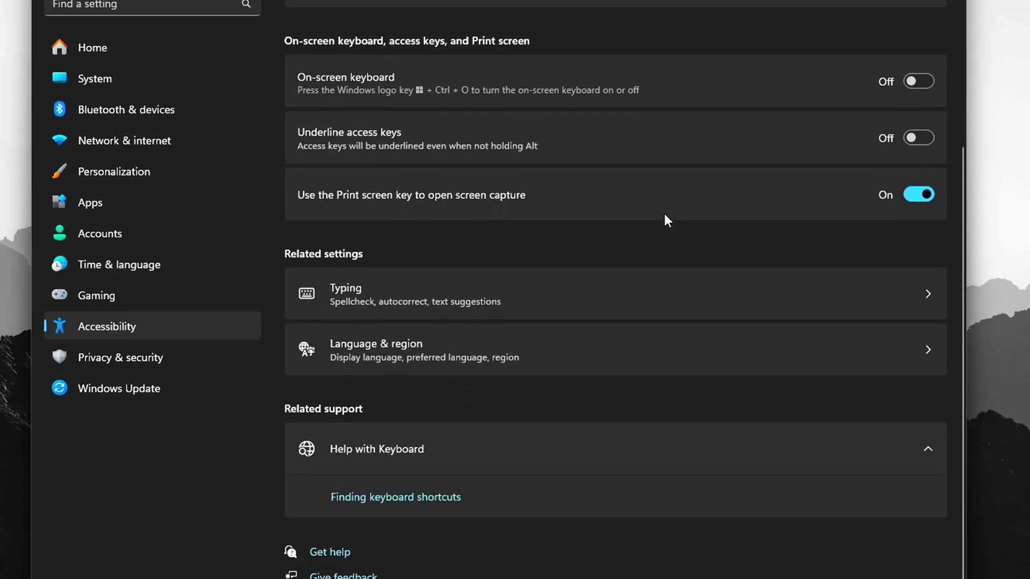
scroll(664, 214, up, 5)
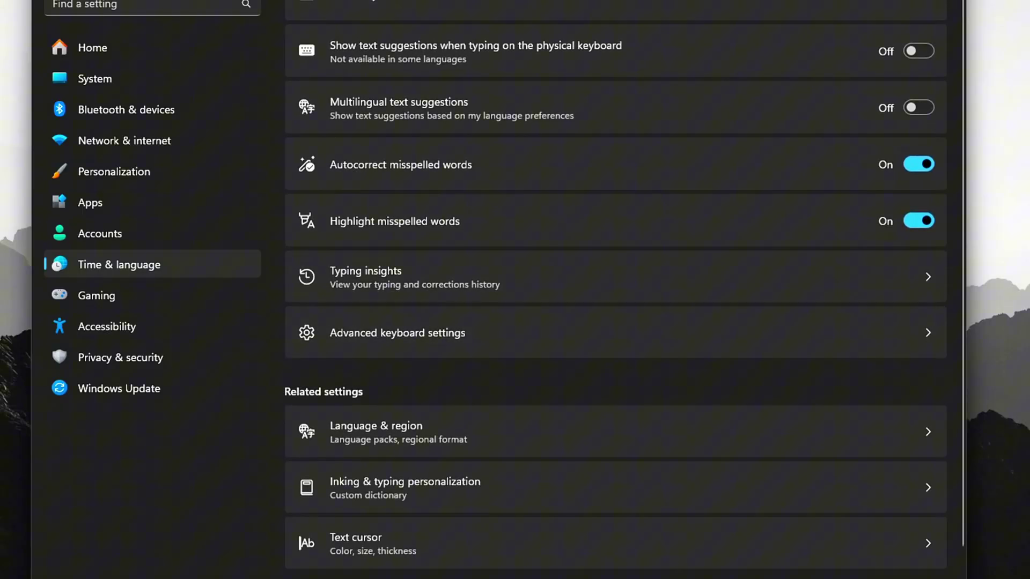
key(alt+Left)
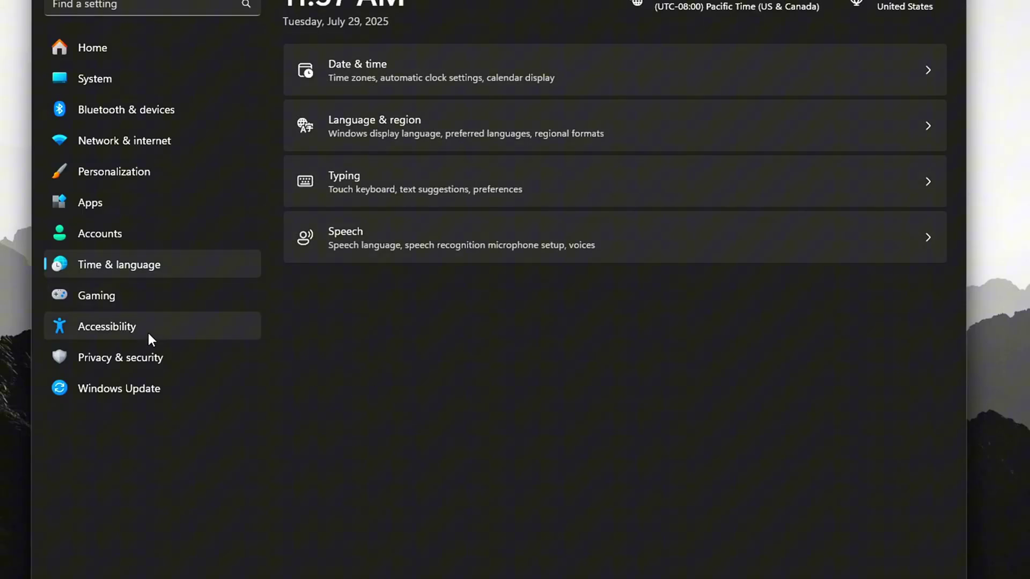
click(145, 335)
scroll(481, 376, down, 5)
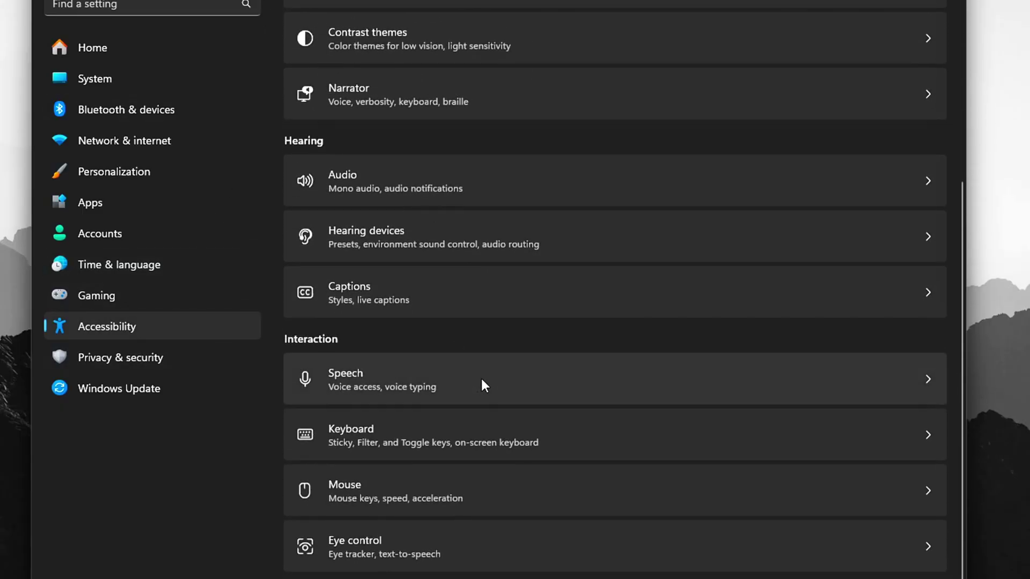
click(399, 445)
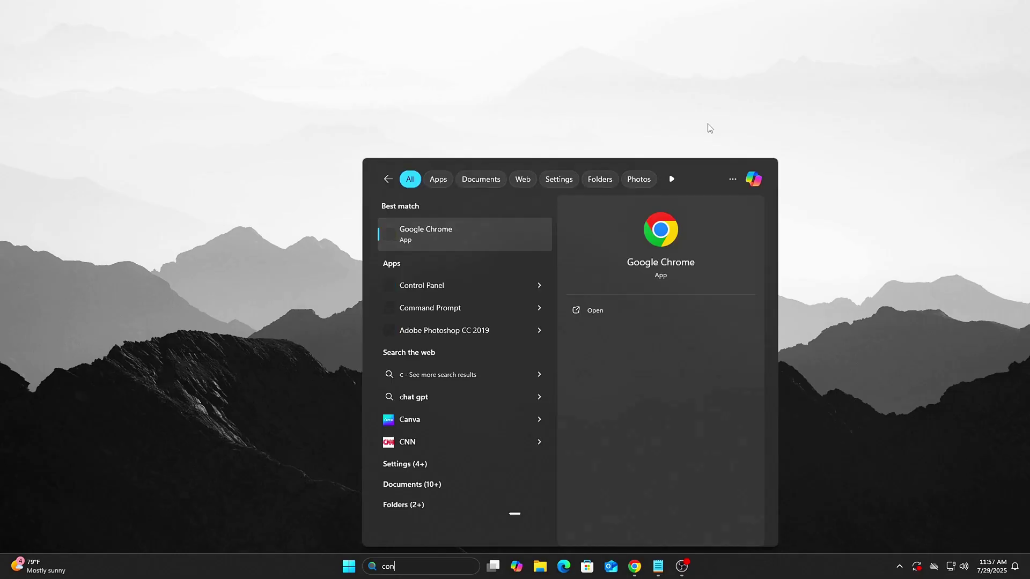
text(ontrol Panel)
key(Return)
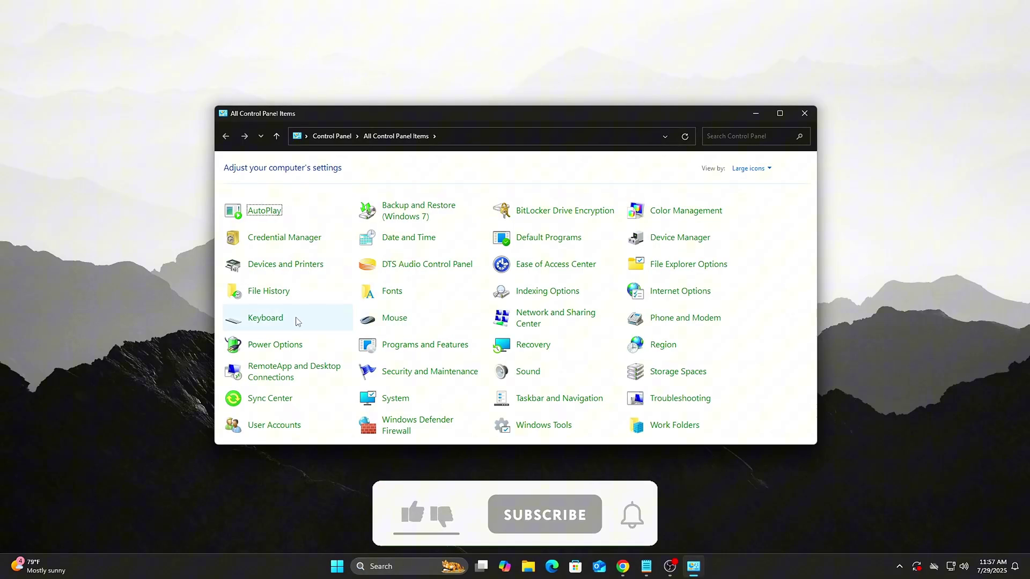
Set keyboard repeat delay to Short and repeat rate to Fast, then reopen Keyboard Properties to verify.
click(293, 322)
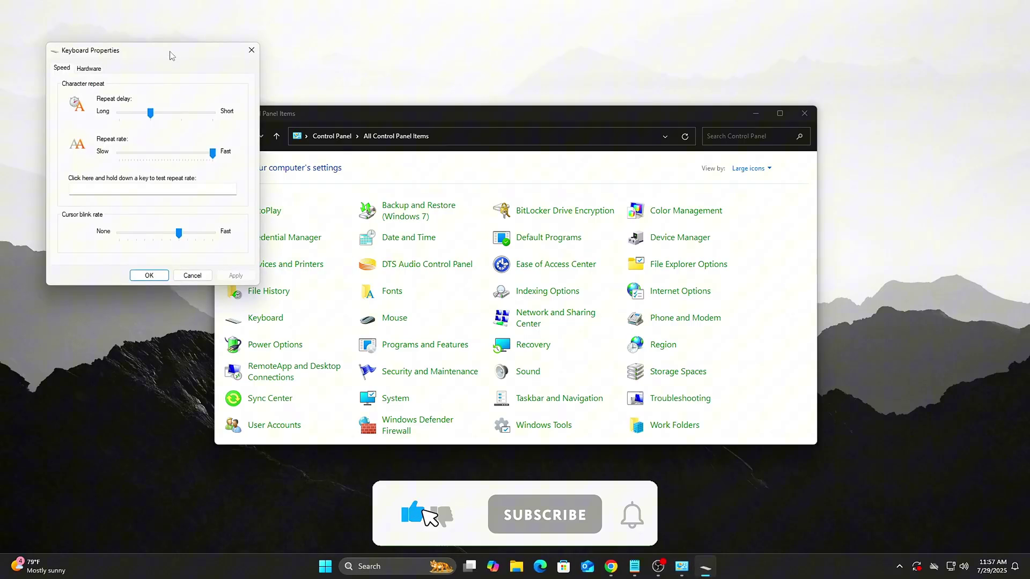
drag(171, 55, 394, 150)
drag(410, 214, 377, 217)
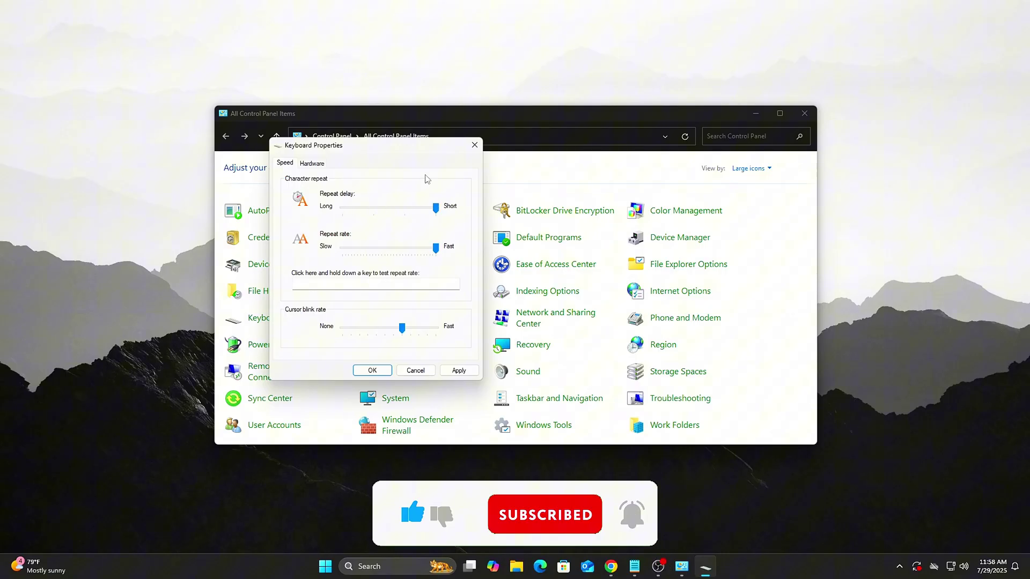
click(385, 371)
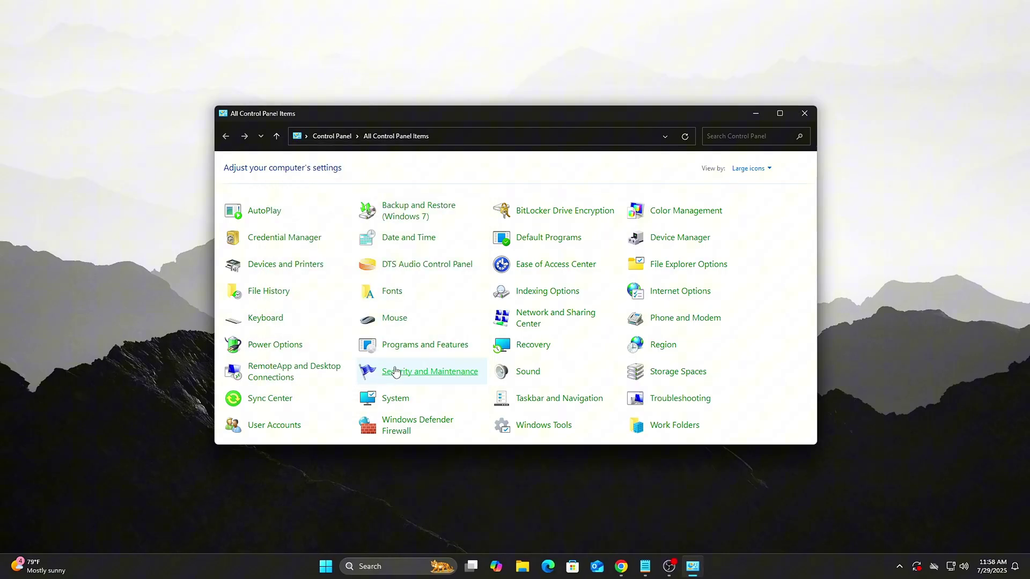
click(265, 321)
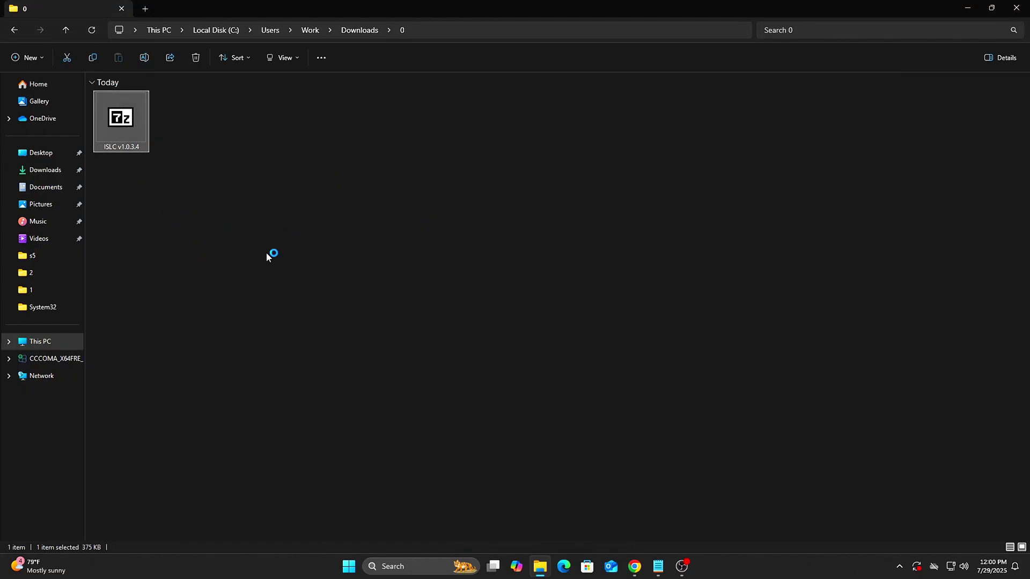
Extract the ISLC v1.0.3.4 archive with 7-Zip.
click(527, 303)
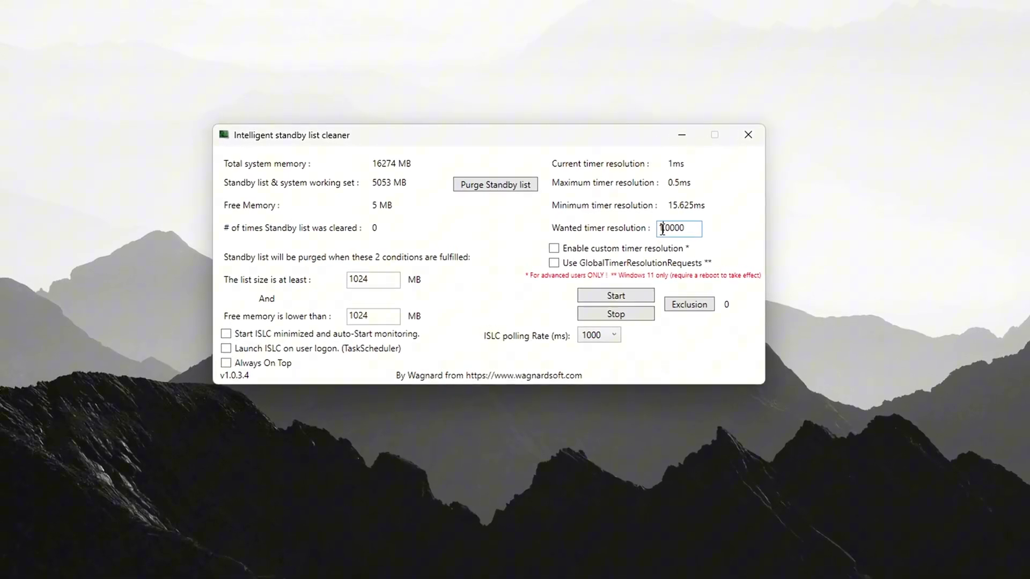
Enable a 0.5 ms custom timer resolution, start it, and make ISLC start minimized and auto-monitor.
text(5)
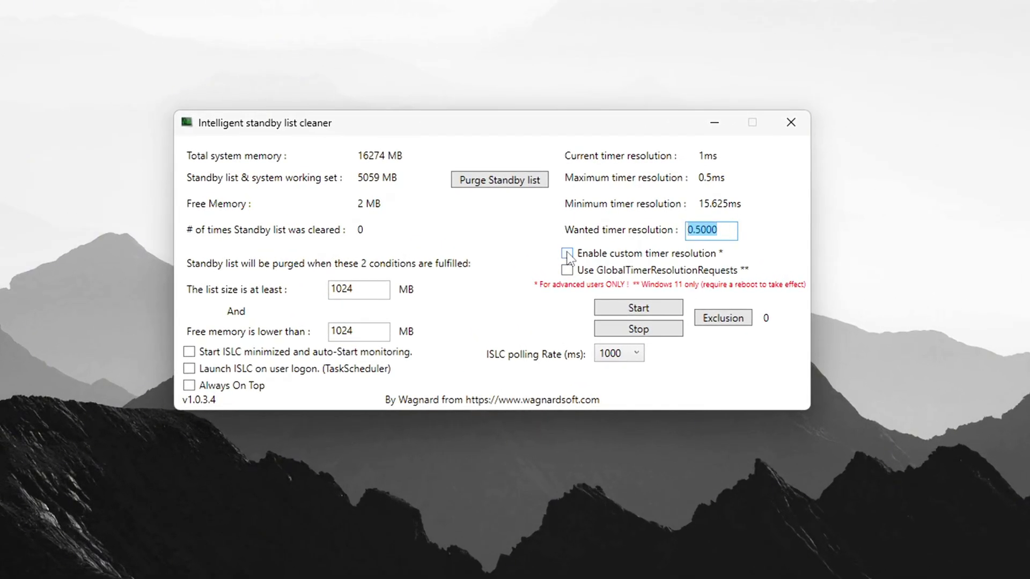
click(567, 254)
click(643, 308)
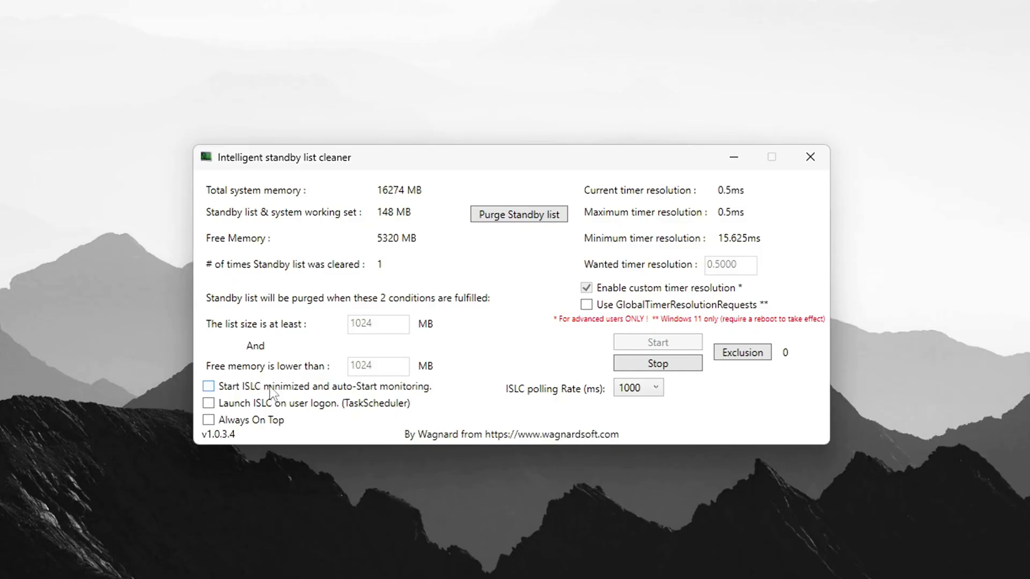
click(322, 387)
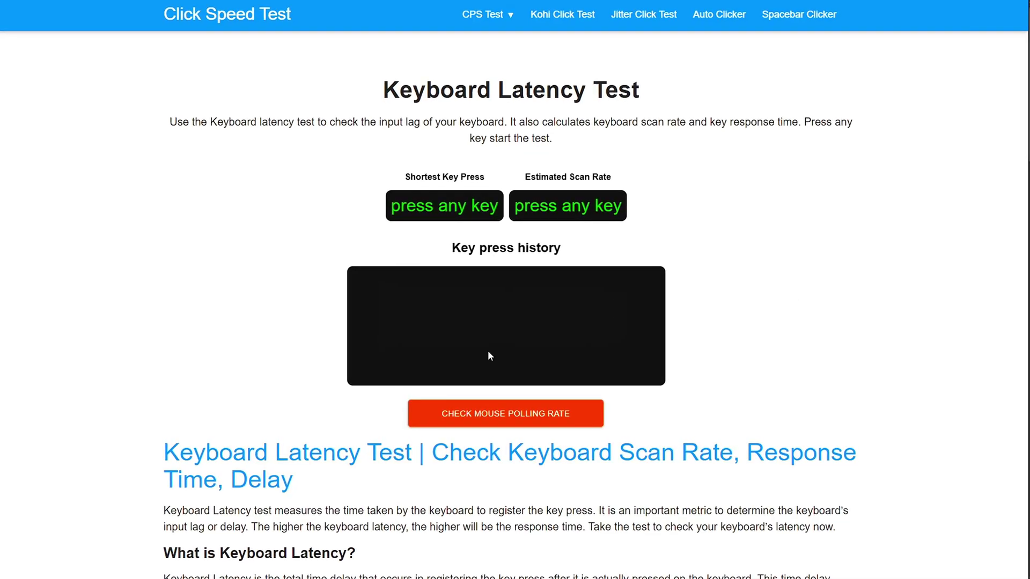
Tap W, A, S, D and other keys rapidly until Shortest Key Press shows 32ms at 31.2500Hz.
key(w)
key(a)
key(d)
key(a)
key(d)
key(a)
key(d)
key(a)
key(d)
key(a)
key(d)
key(s)
key(w)
key(s)
key(w)
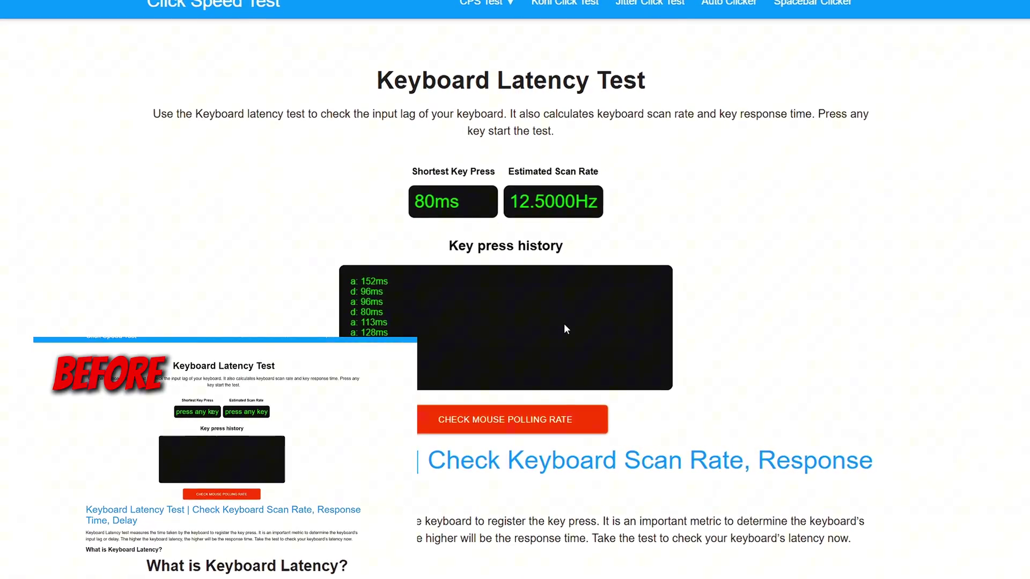
key(w)
key(s)
key(a)
key(d)
key(a)
key(d)
key(a)
key(d)
key(a)
key(d)
key(a)
key(d)
key(a)
key(d)
key(2)
key(3)
key(2)
key(1)
key(w)
key(a)
key(a)
key(w)
key(s)
key(w)
key(s)
key(w)
key(s)
key(w)
key(a)
key(d)
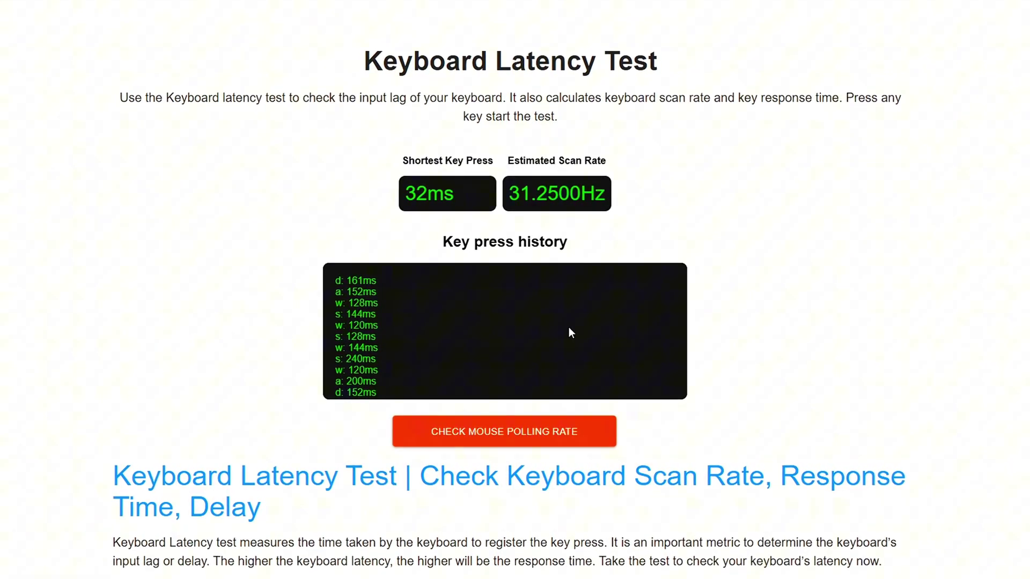
key(w)
key(a)
key(d)
key(a)
key(d)
key(a)
key(d)
key(a)
key(a)
key(d)
key(a)
key(d)
key(a)
key(d)
key(a)
key(d)
key(s)
key(w)
key(s)
key(a)
key(s)
key(d)
key(w)
key(a)
key(s)
key(d)
key(7)
key(6)
key(7)
key(6)
key(a)
key(d)
key(a)
key(e)
key(r)
key(r)
key(t)
key(e)
key(w)
key(a)
key(s)
key(d)
key(w)
key(a)
key(d)
key(a)
key(d)
key(a)
key(w)
key(s)
key(w)
key(s)
key(w)
key(d)
key(a)
key(w)
key(a)
key(s)
key(d)
key(w)
key(a)
key(d)
key(a)
key(d)
key(a)
key(d)
key(w)
key(s)
key(w)
key(s)
key(w)
key(s)
key(w)
key(a)
key(d)
key(a)
key(d)
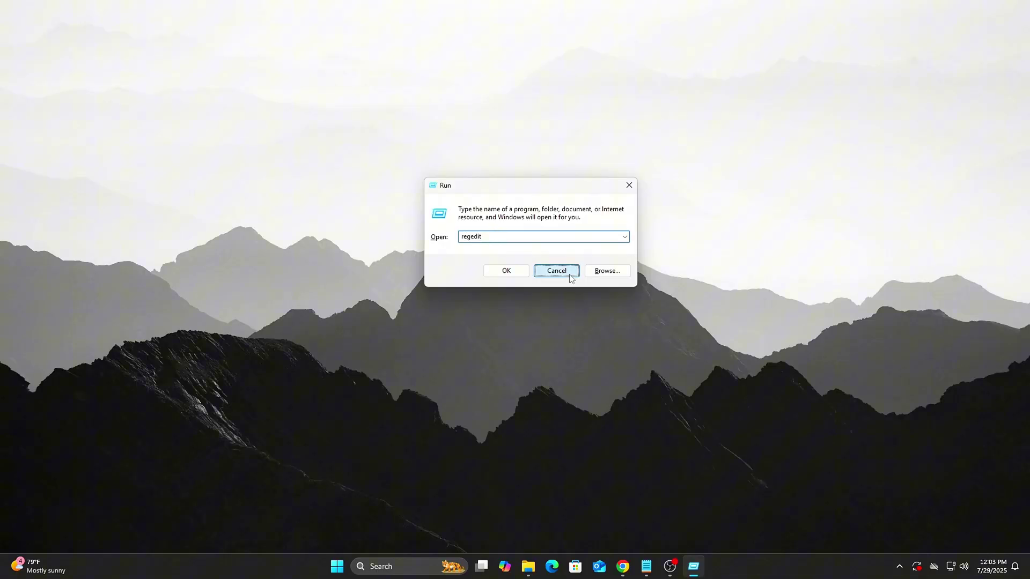
Dismiss the Run prompt and launch Registry Editor through Windows search.
click(570, 275)
key(super+s)
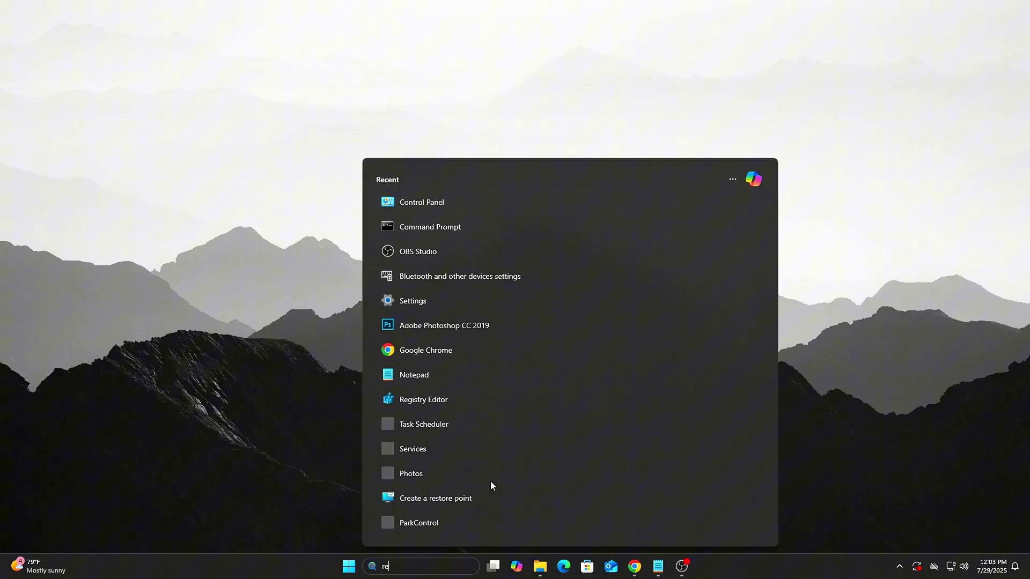
text(reg)
key(Return)
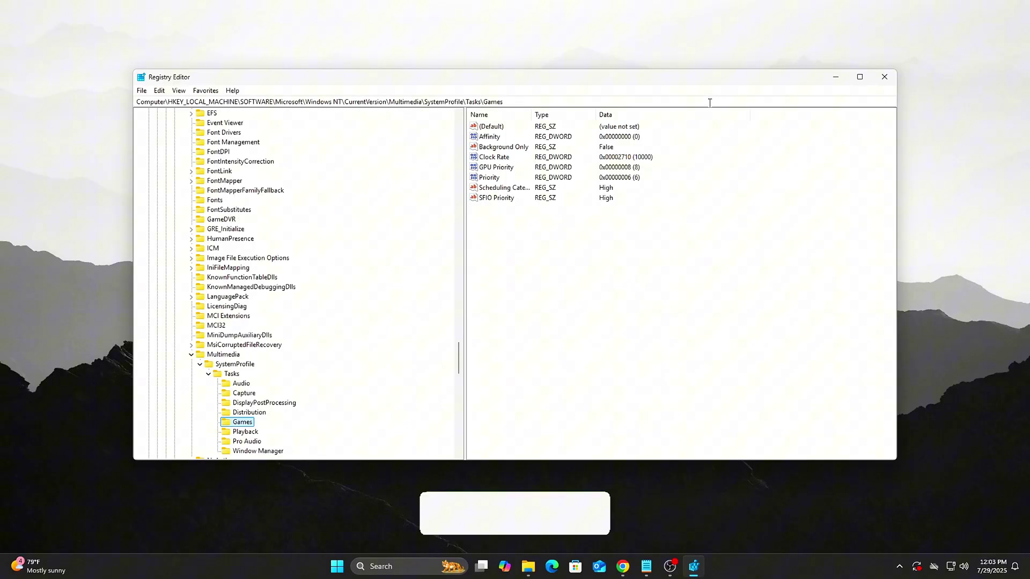
Navigate to HKLM\SYSTEM\CurrentControlSet\Control\PriorityControl by pasting the path into the address bar.
click(709, 102)
key(BackSpace)
text(HKEY_LOCAL_MACHINE\SYSTEM\CurrentControlSet\Control\PriorityControl)
key(Return)
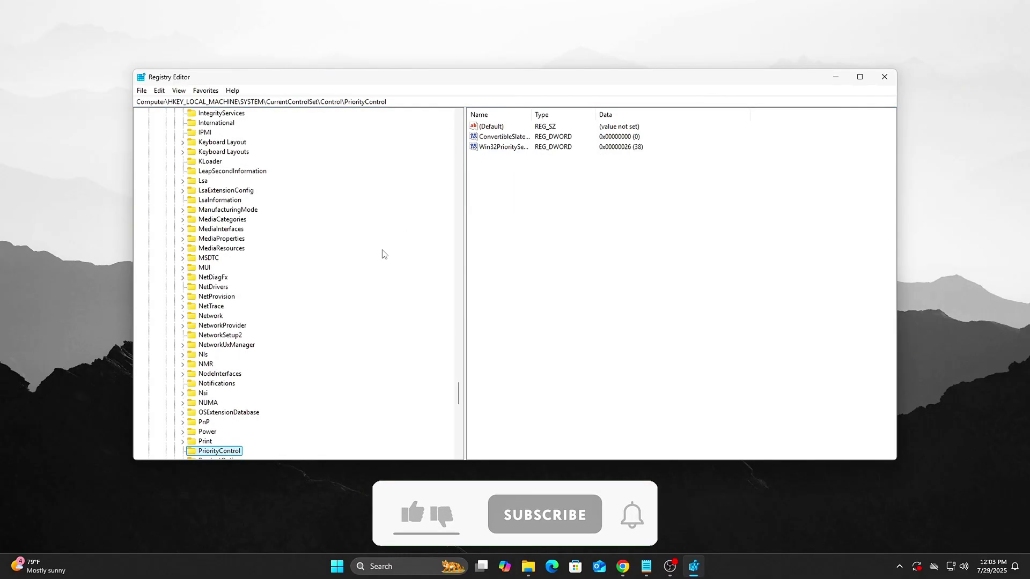
scroll(285, 338, down, 4)
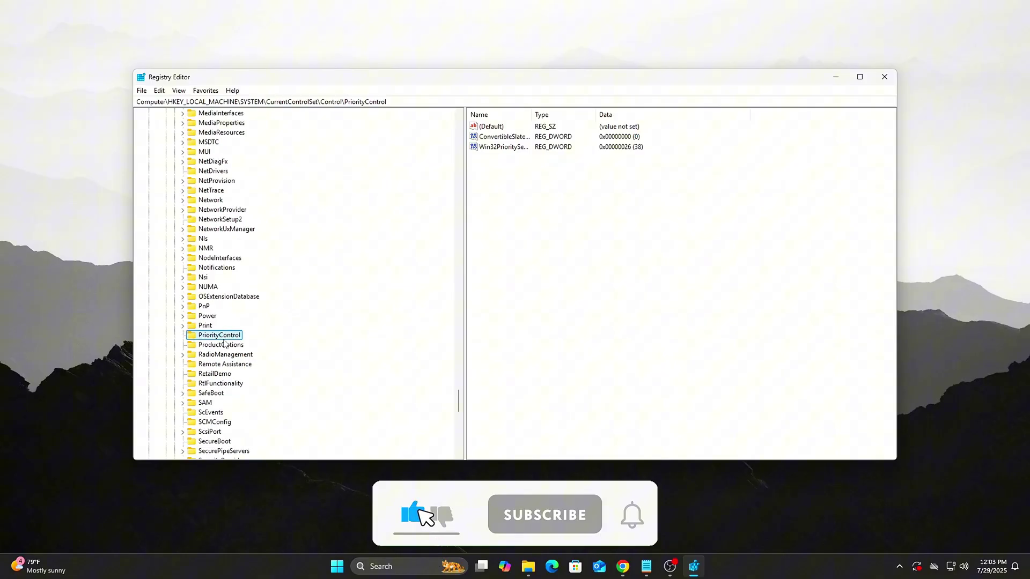
scroll(246, 364, up, 5)
scroll(263, 386, down, 3)
Open the Win32PrioritySeparation value, currently 26 hexadecimal, for editing.
right_click(268, 395)
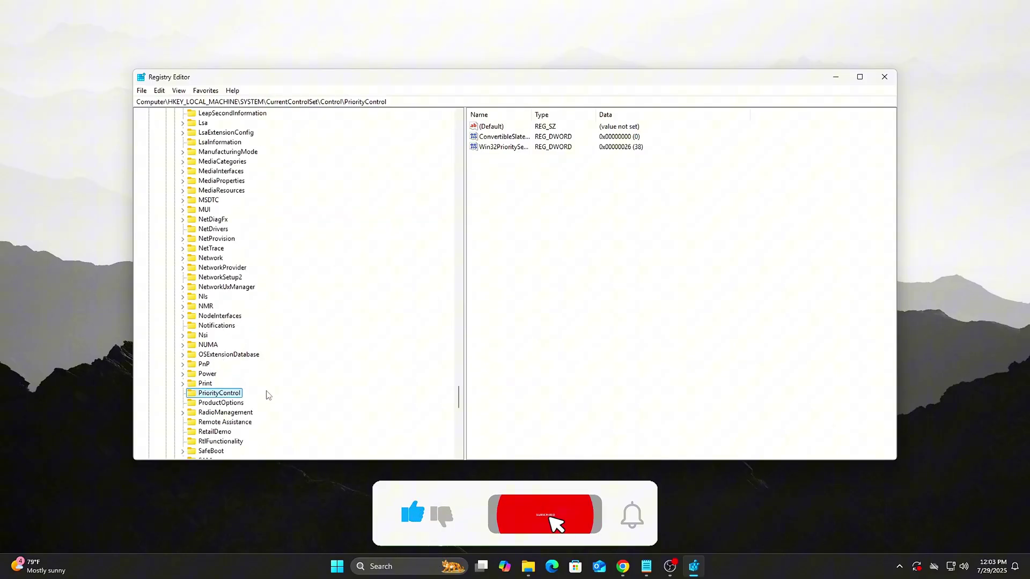
mouse_move(338, 413)
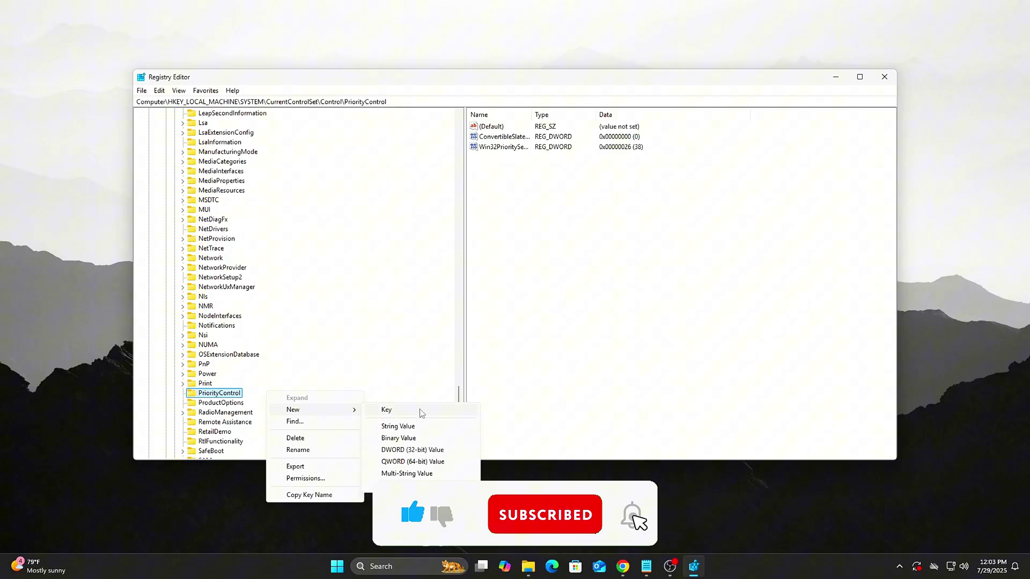
click(497, 341)
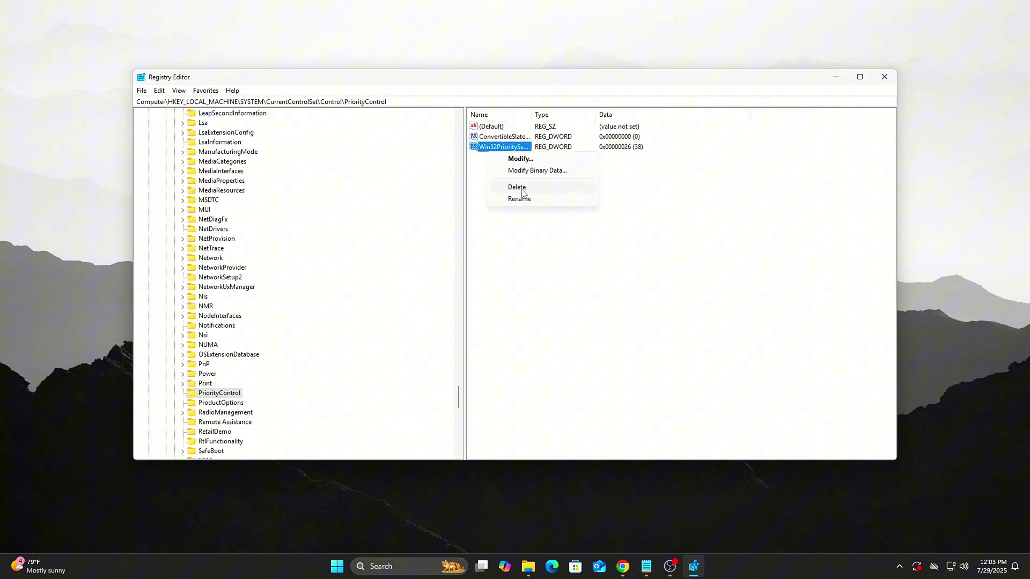
click(519, 198)
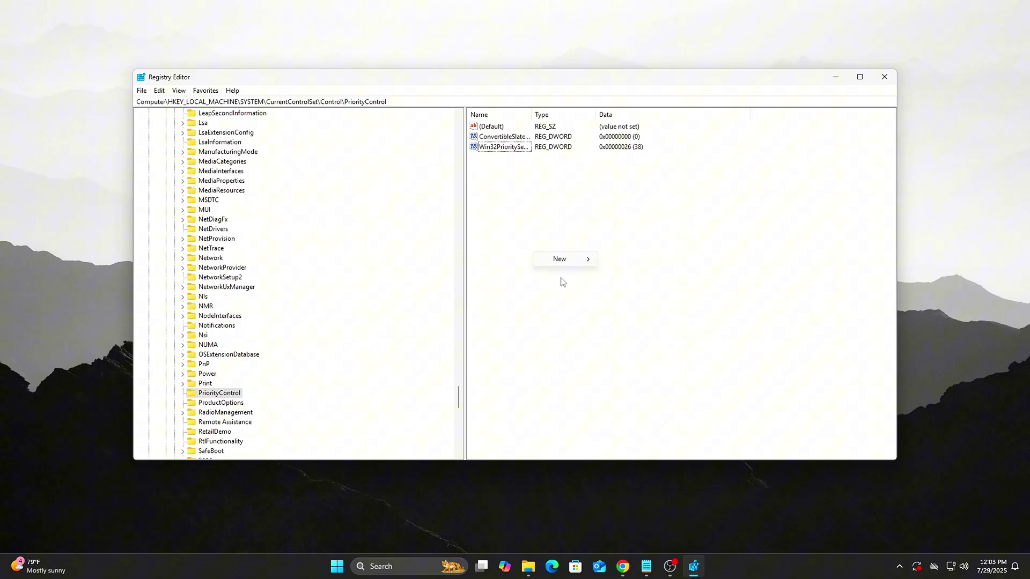
mouse_move(594, 263)
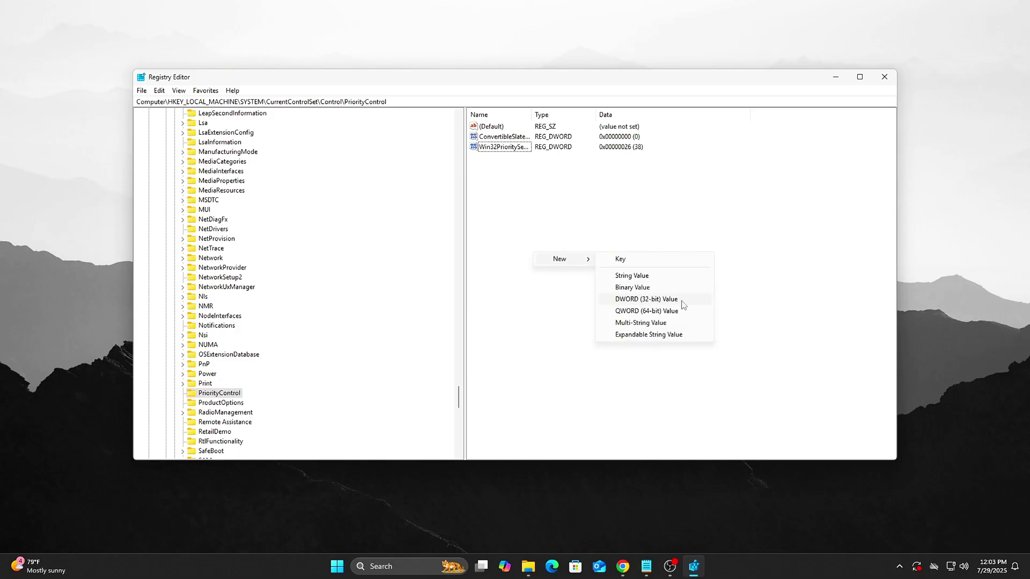
click(753, 303)
double_click(497, 151)
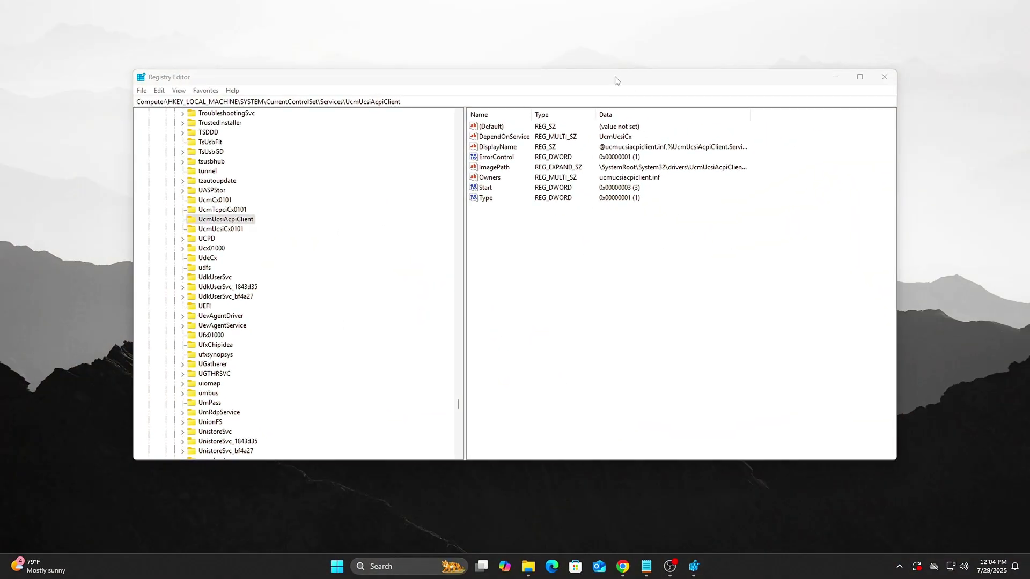
Under the usbhub service key, create DWORD (32-bit) EnIdleEndpointSupport with data 0.
drag(615, 81, 619, 86)
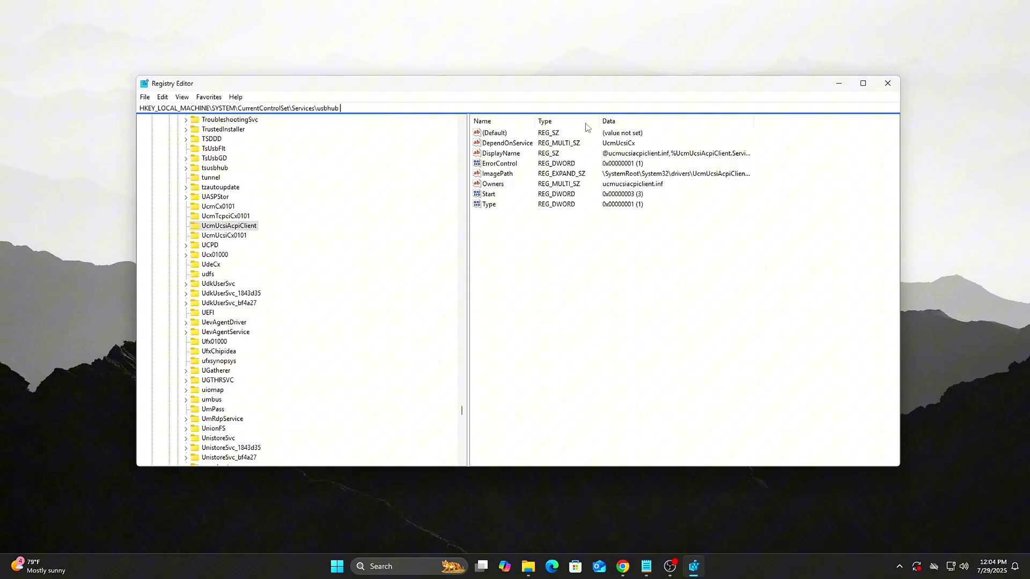
key(Return)
drag(559, 308, 570, 269)
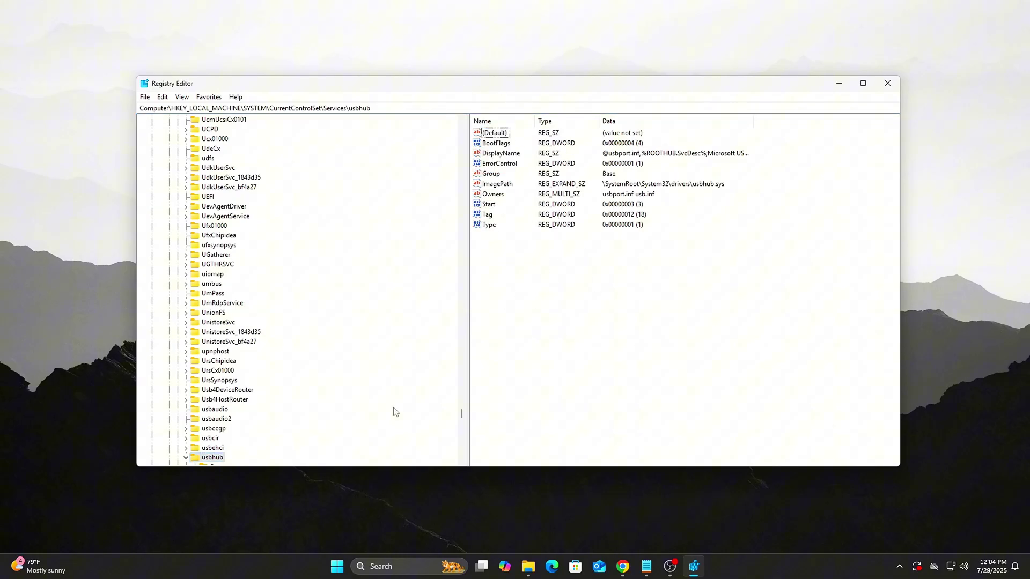
scroll(268, 329, down, 3)
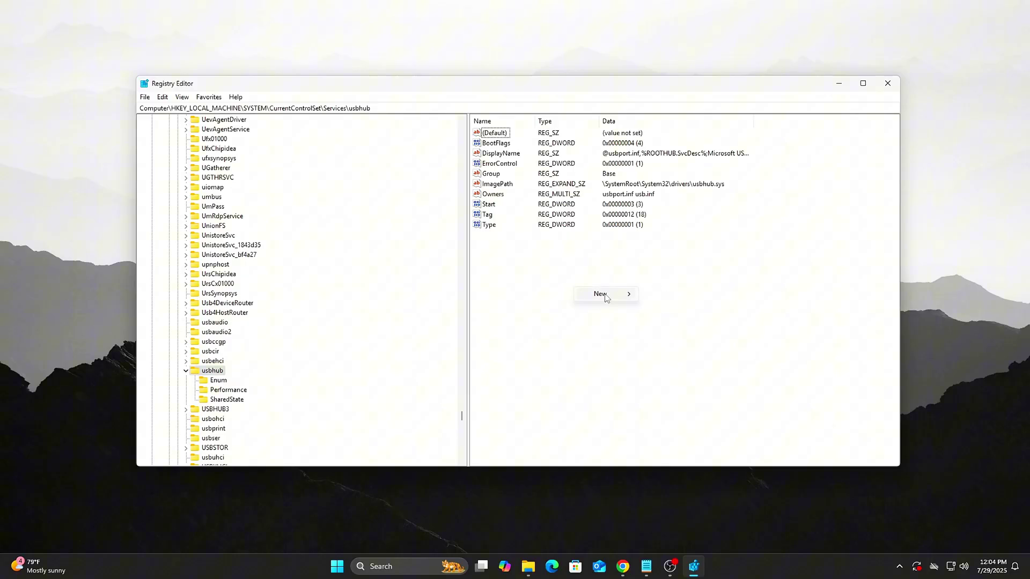
click(720, 336)
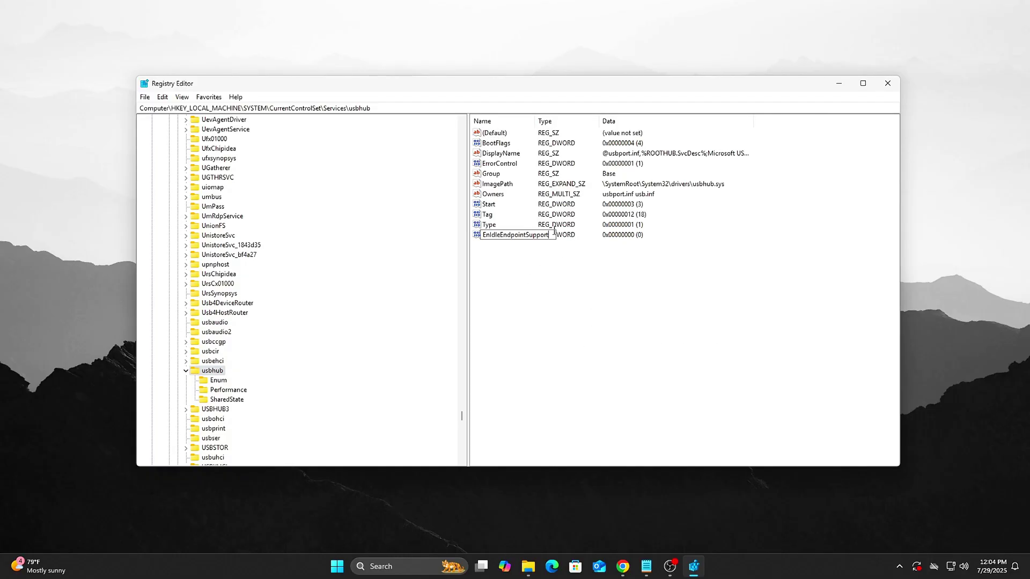
key(Return)
key(Return)
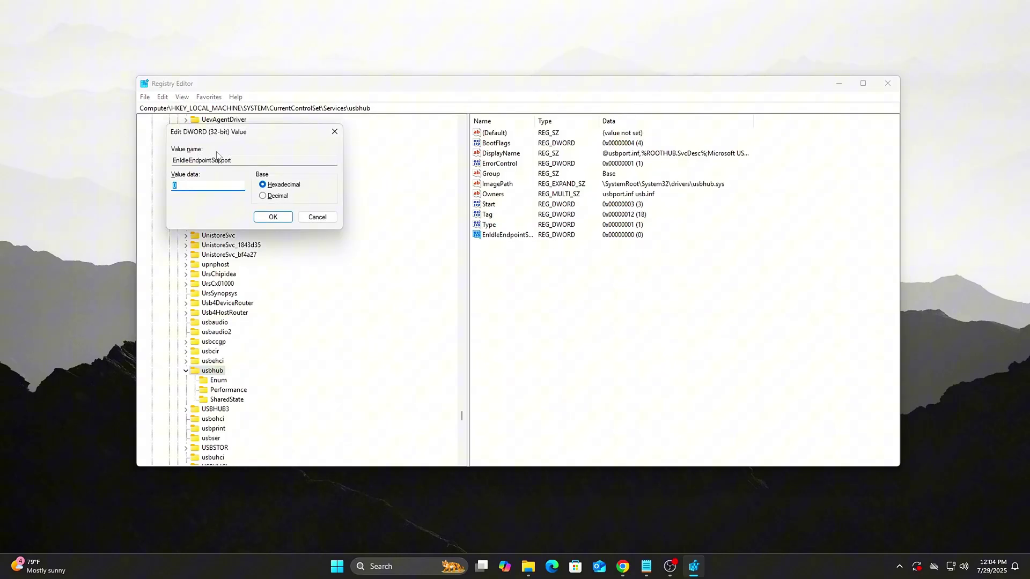
drag(237, 135, 580, 266)
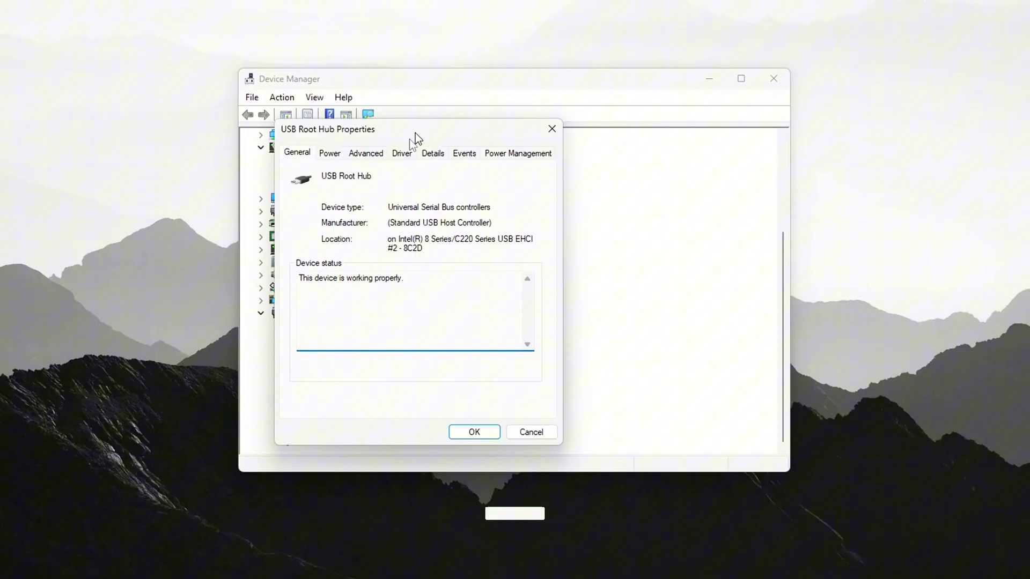
Uncheck 'Allow the computer to turn off this device to save power' for USB Root Hub and confirm with OK.
drag(413, 136, 526, 112)
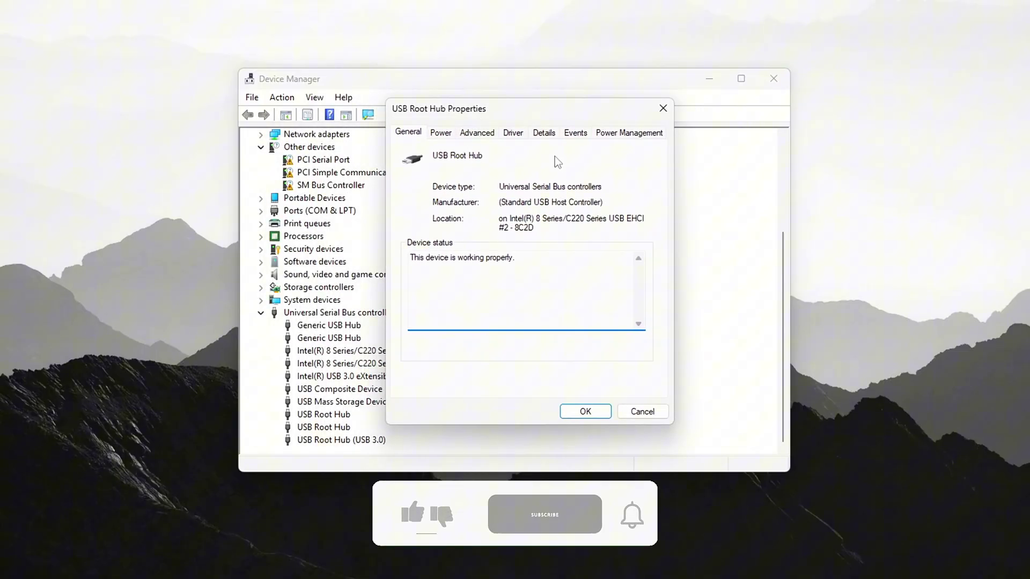
click(437, 134)
click(473, 135)
click(622, 132)
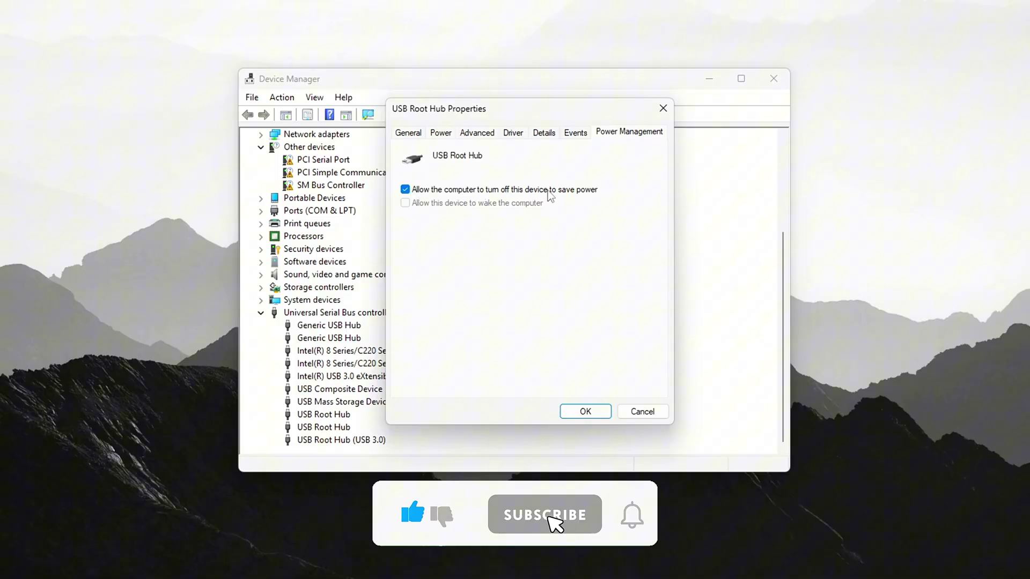
click(473, 190)
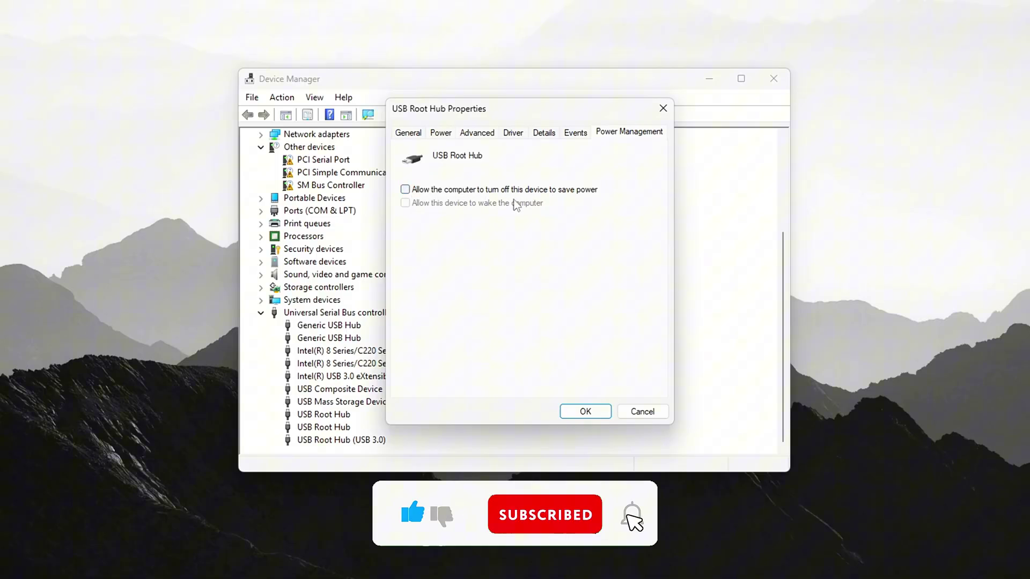
click(586, 412)
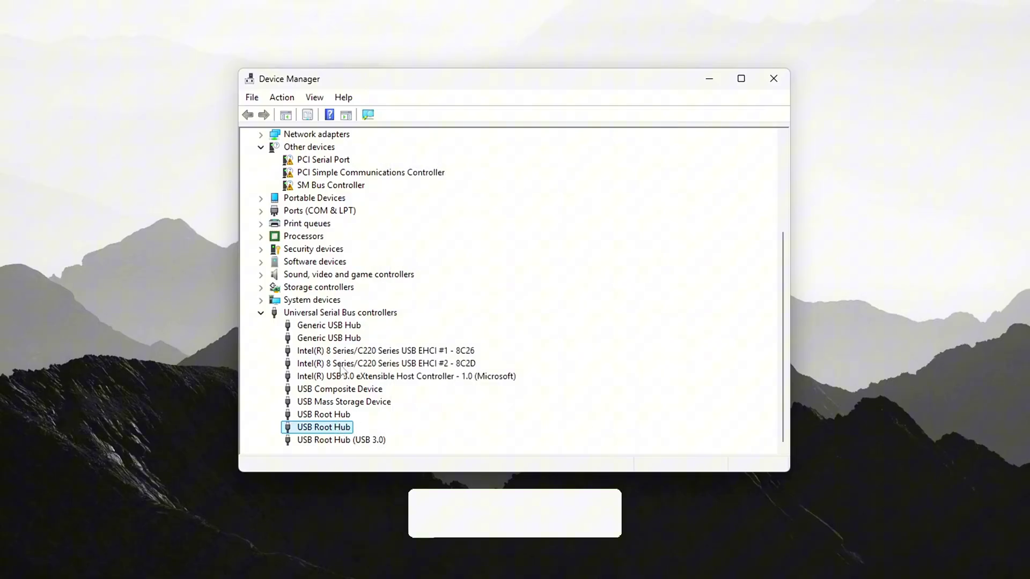
right_click(352, 350)
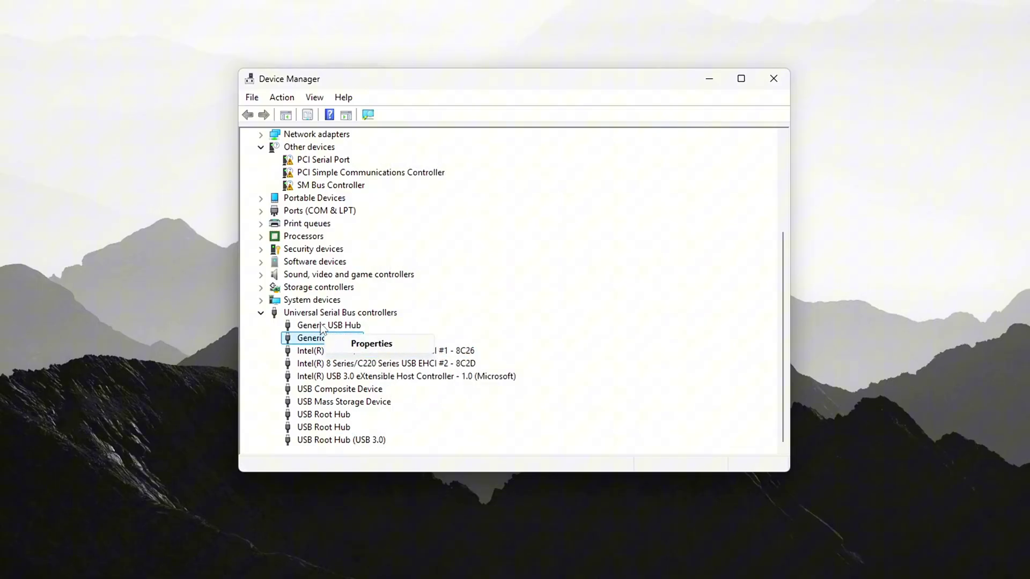